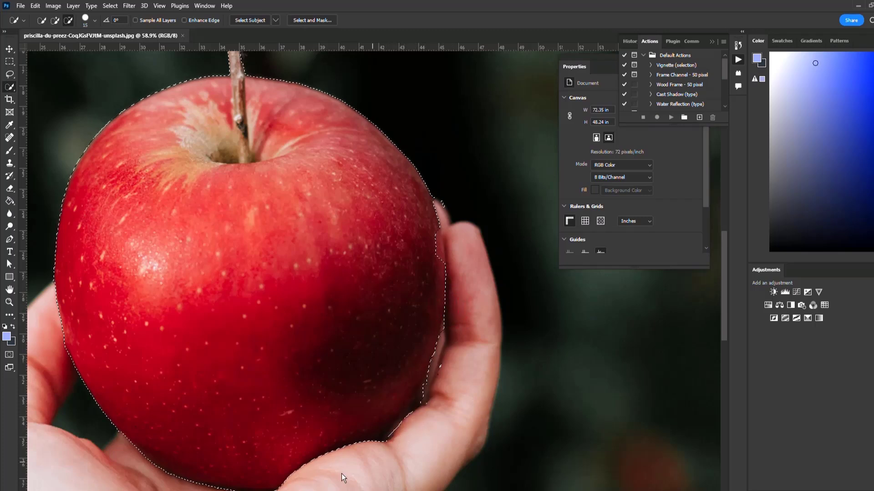
# - Refine the apple selection along its edge beside the fingers with the Quick Selection tool, excluding the fingers and restoring missed apple areas
pyautogui.click(446, 357)
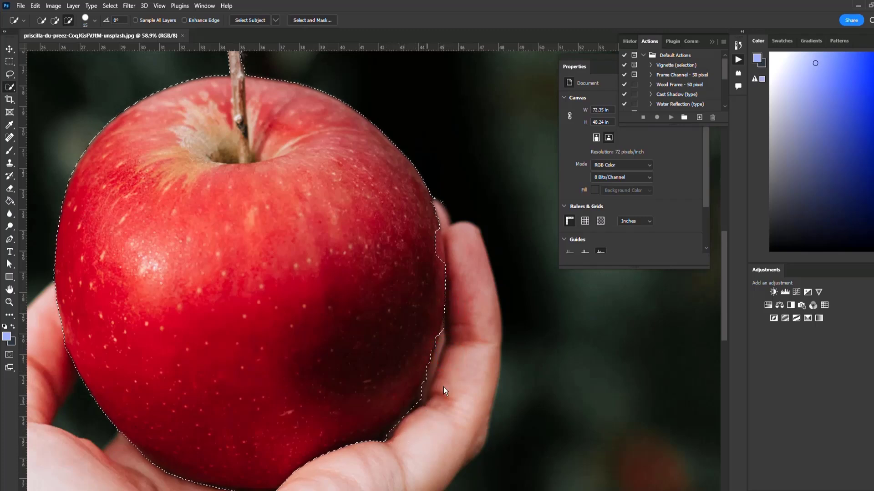
pyautogui.moveTo(444, 214); pyautogui.dragTo(446, 209)
pyautogui.keyDown('alt'); pyautogui.click(433, 230); pyautogui.keyUp('alt')
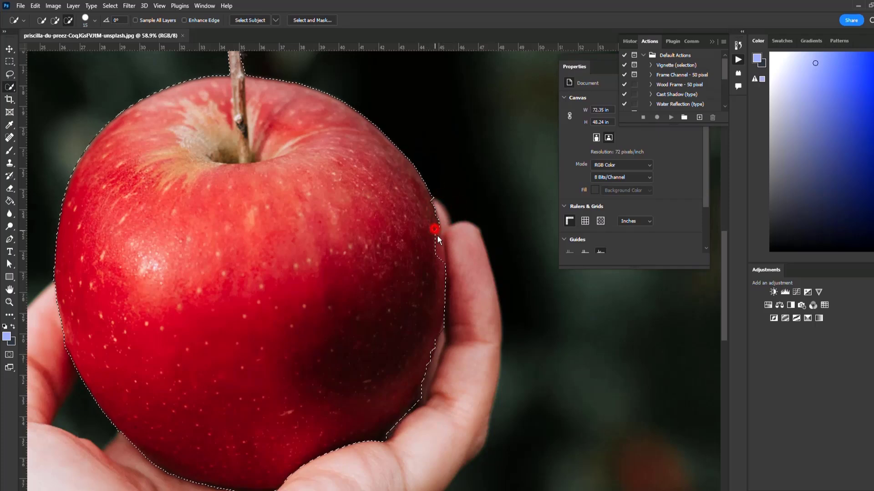
pyautogui.click(431, 223)
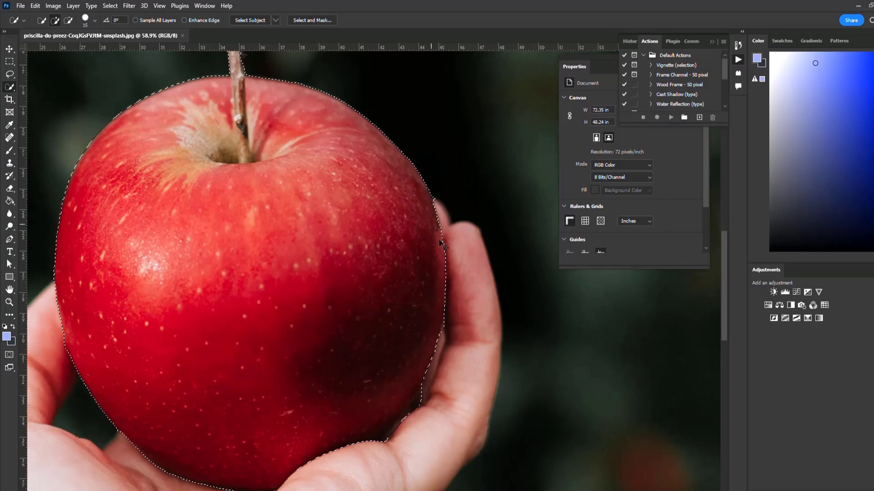
# - Subtract the leaf and its thin red twig from the apple selection
pyautogui.scroll(-4, 415, 279)
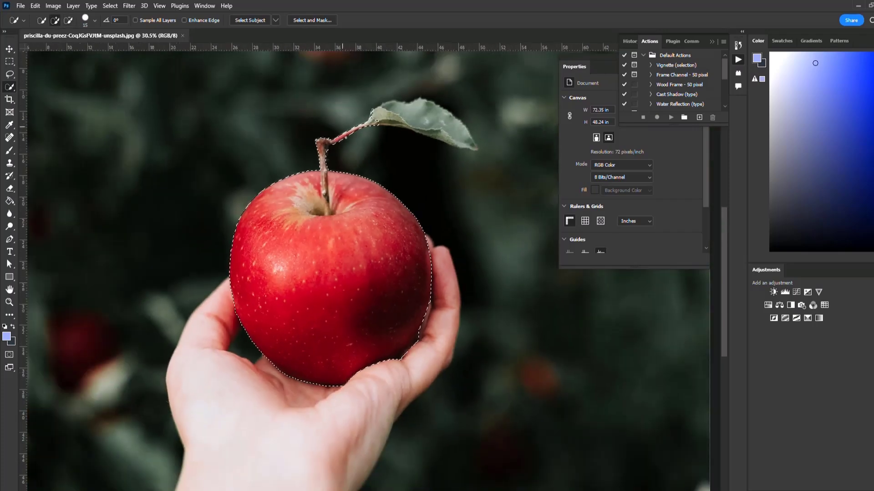
pyautogui.keyDown('alt'); pyautogui.click(333, 154); pyautogui.keyUp('alt')
pyautogui.moveTo(326, 129); pyautogui.dragTo(334, 146)
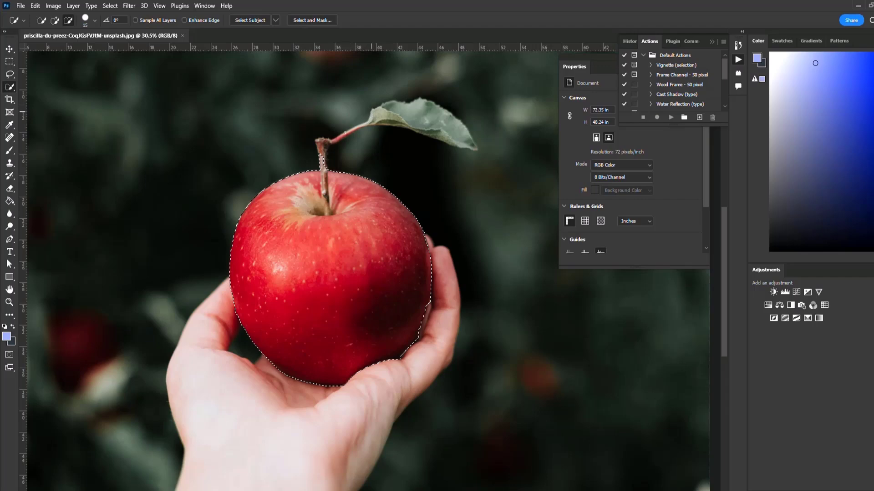
# - Add the top of the woody stem back to the selection and copy the selected apple onto a new layer
pyautogui.scroll(4, 332, 160)
pyautogui.moveTo(307, 143); pyautogui.dragTo(306, 119)
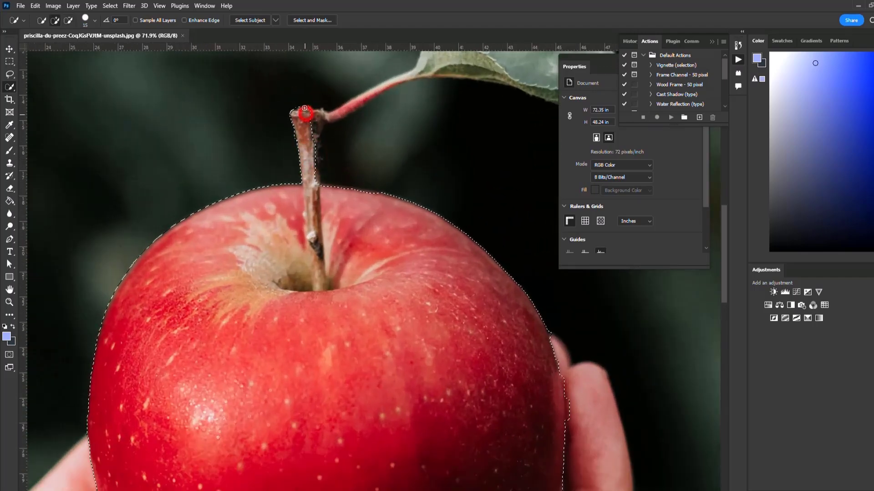
pyautogui.scroll(-4, 348, 153)
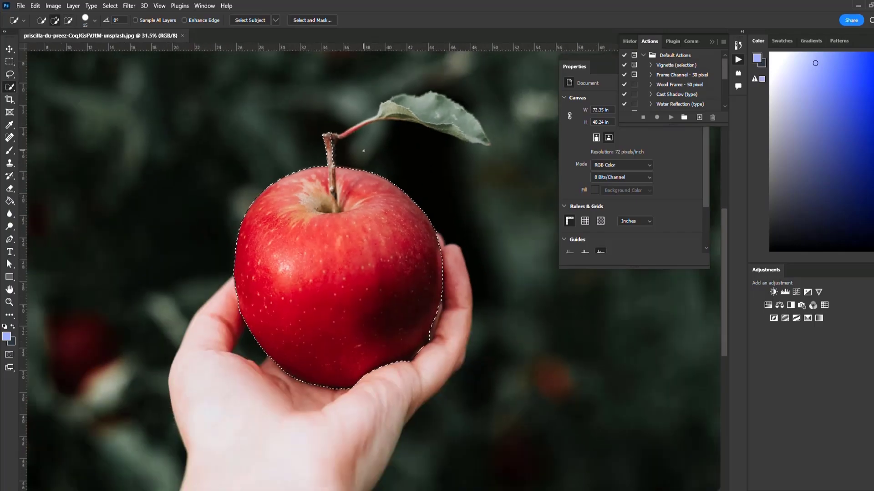
pyautogui.hotkey('ctrl', 'j')
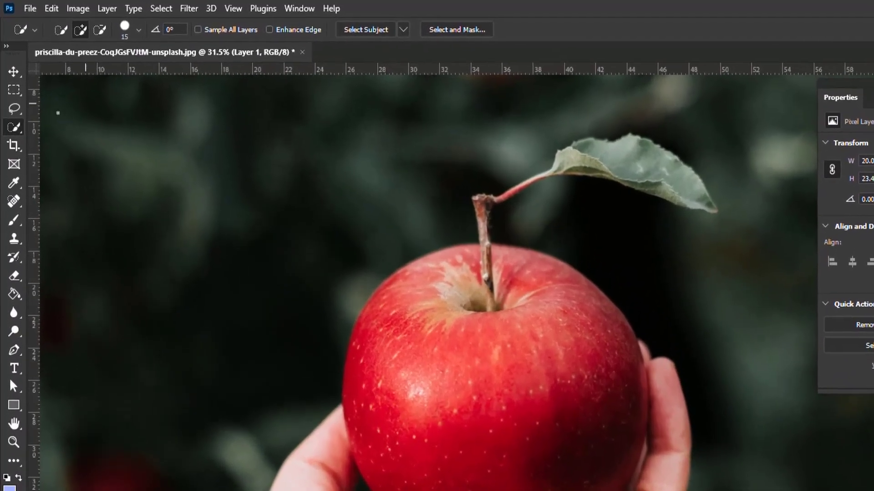
# - Select the hand on the Background layer with the Object Selection tool and copy it onto a new layer
pyautogui.rightClick(10, 90)
pyautogui.click(40, 90)
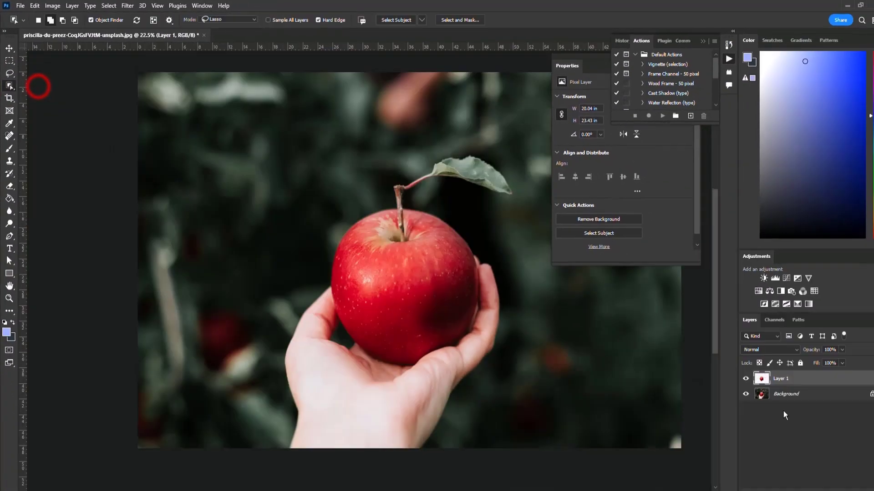
pyautogui.click(790, 390)
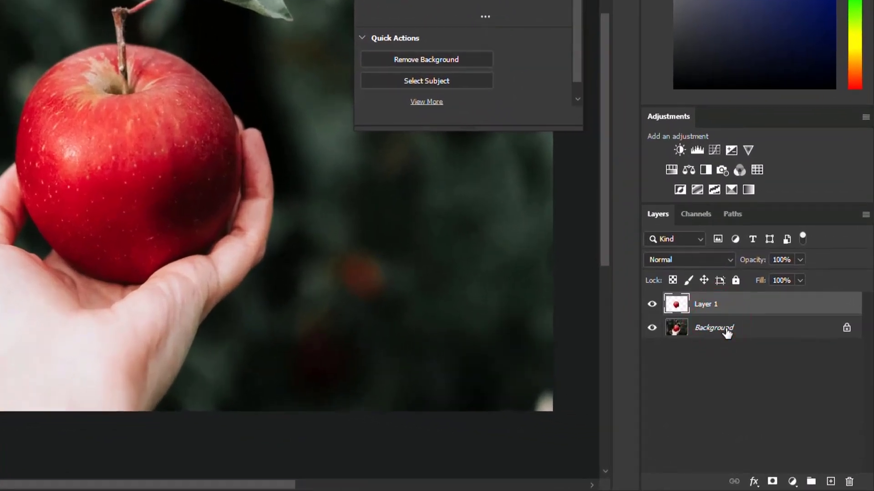
pyautogui.click(726, 332)
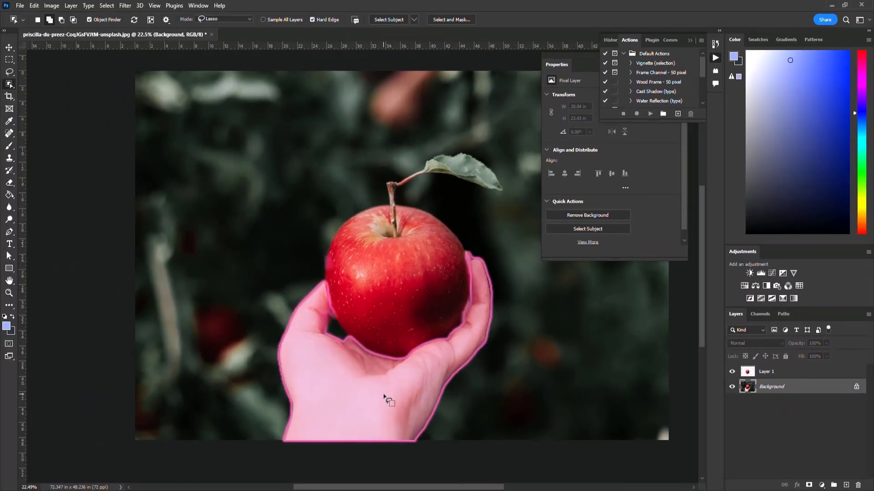
pyautogui.click(383, 396)
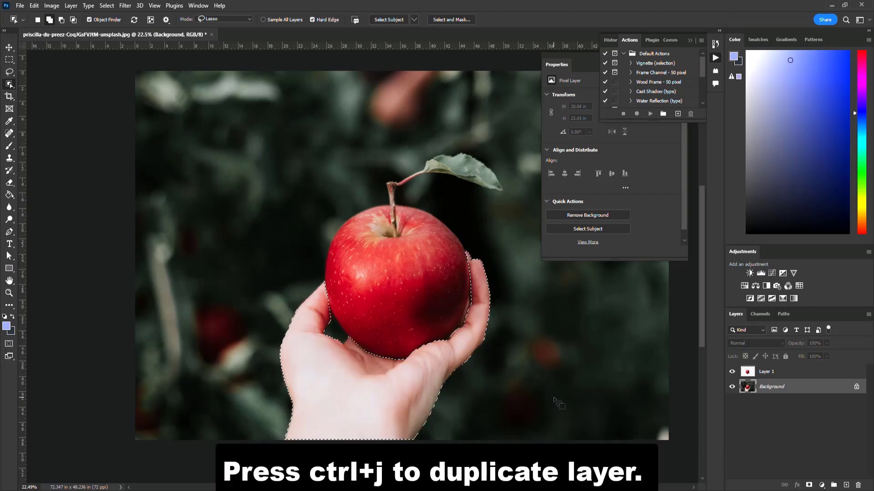
pyautogui.hotkey('ctrl', 'j')
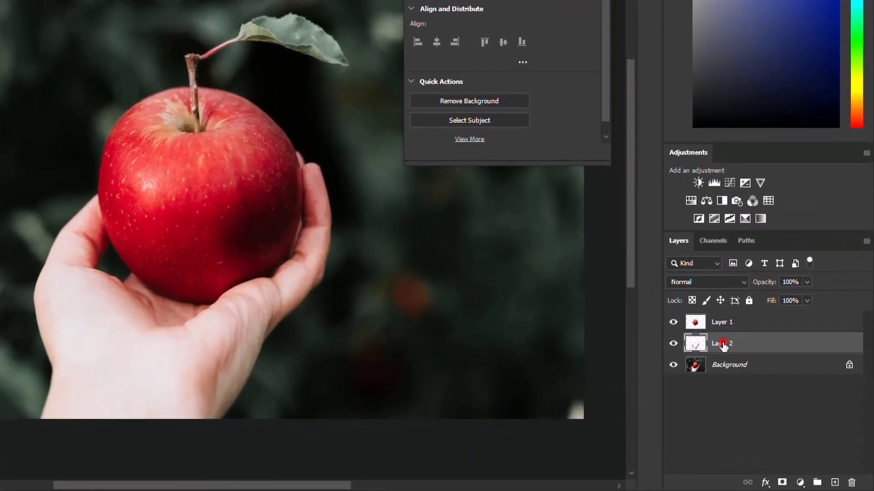
# - Rename the layer containing the hand as hand and the layer containing the apple as apple
pyautogui.doubleClick(722, 344)
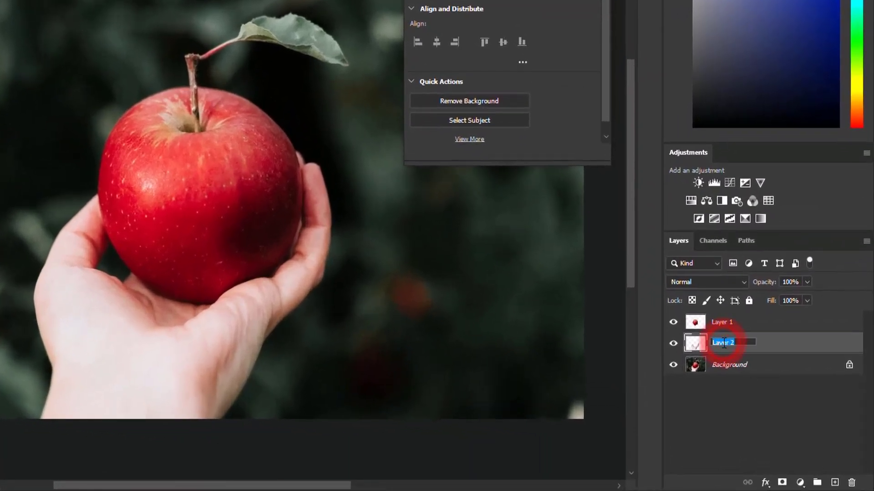
pyautogui.write('hand')
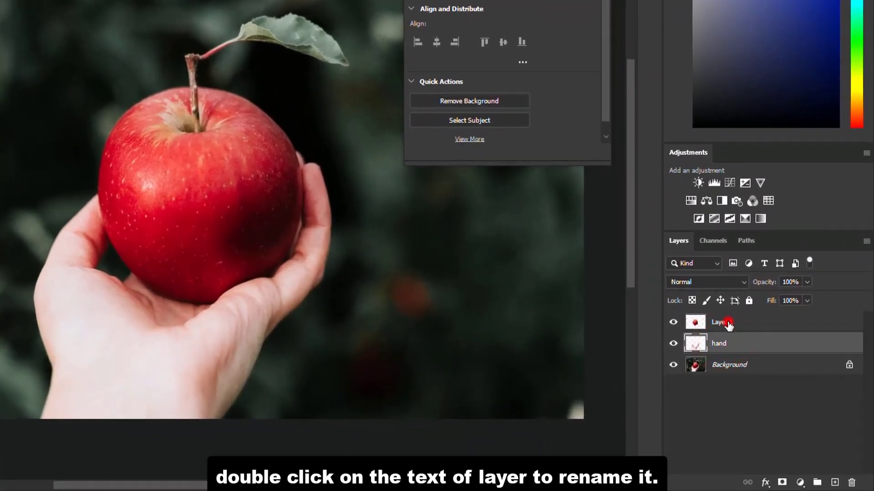
pyautogui.click(723, 322)
pyautogui.doubleClick(728, 321)
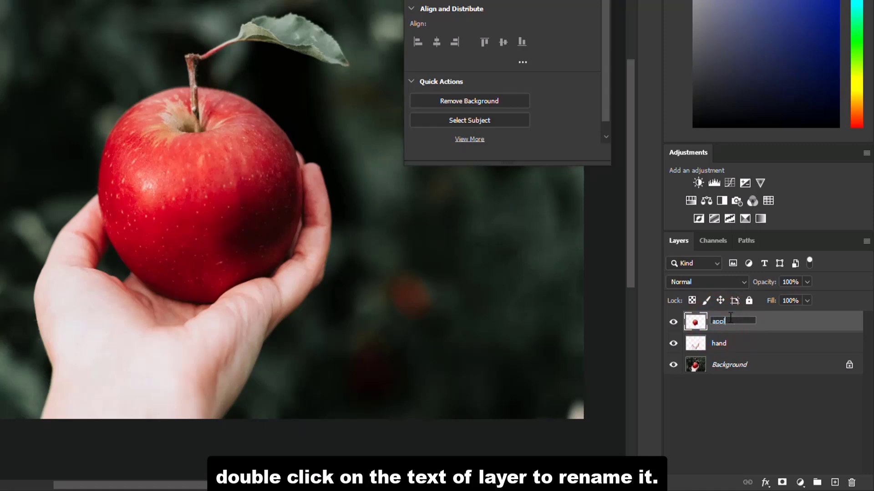
pyautogui.write('apple')
pyautogui.press('Return')
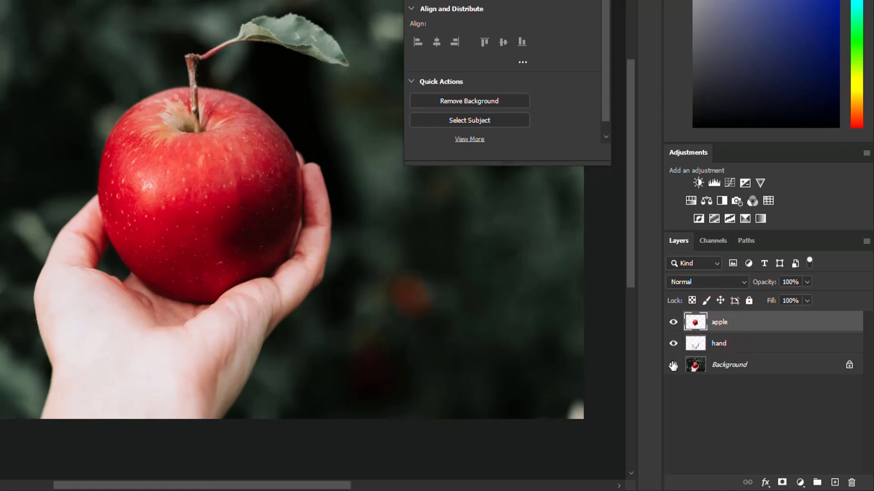
# - Convert the apple layer to a smart object and place it in a new group
pyautogui.rightClick(742, 325)
pyautogui.click(645, 112)
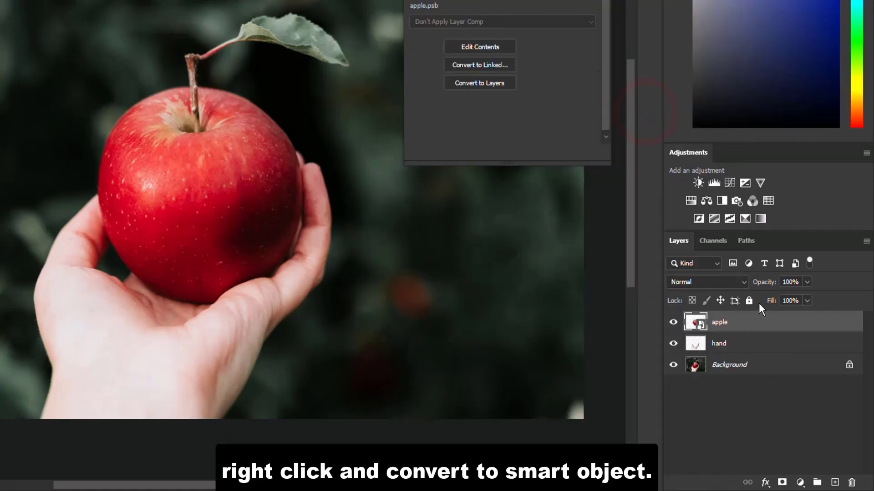
pyautogui.hotkey('ctrl', 'g')
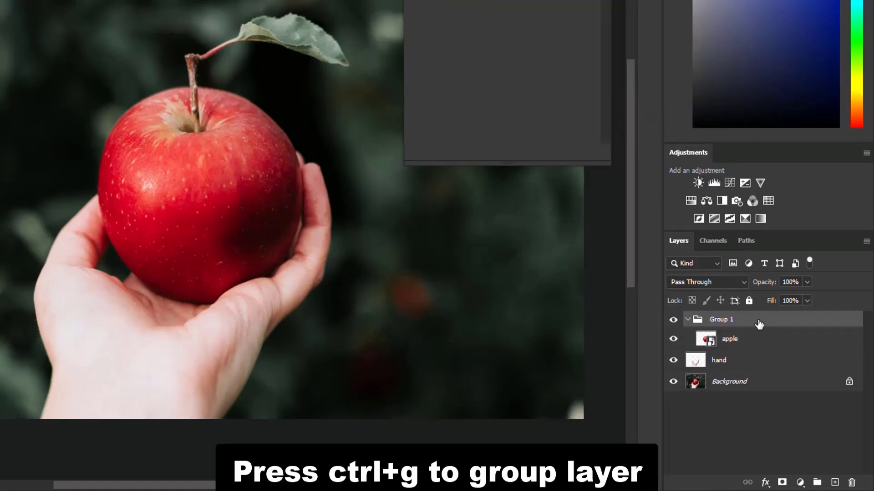
# - Rename the group containing the apple layer as apple glow
pyautogui.click(688, 320)
pyautogui.click(688, 320)
pyautogui.doubleClick(719, 319)
pyautogui.write('apple')
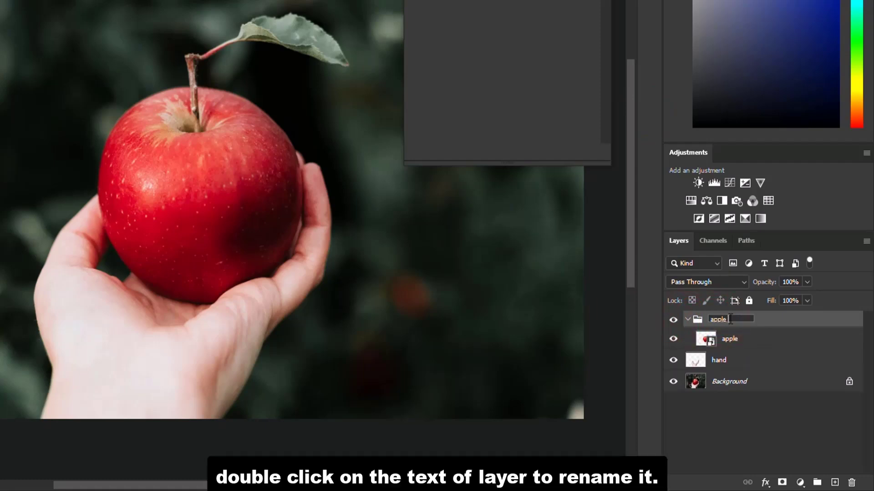
pyautogui.write(' glow')
pyautogui.press('Return')
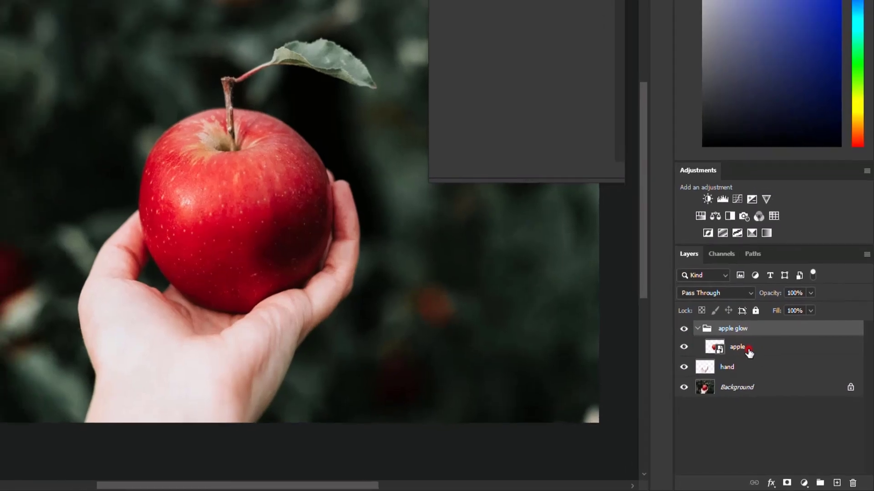
# - Apply a Gaussian Blur with a radius of 5 pixels to the apple smart object inside the apple glow group
pyautogui.click(740, 341)
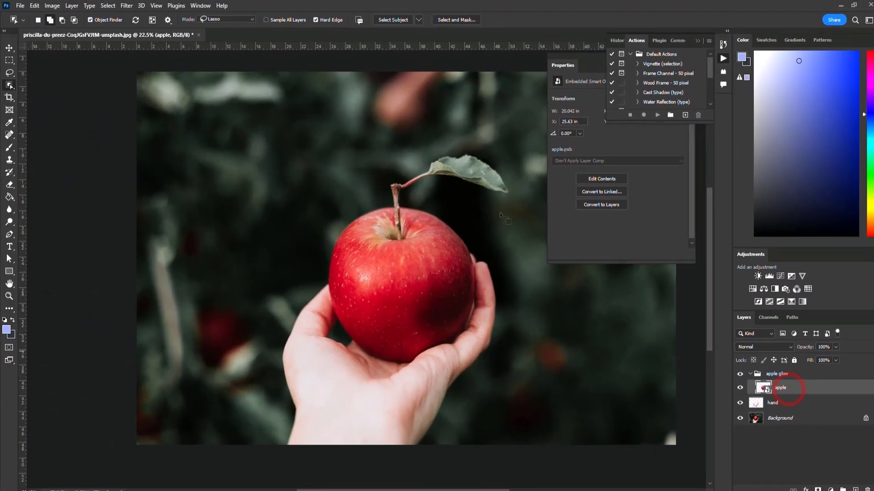
pyautogui.click(214, 8)
pyautogui.click(250, 217)
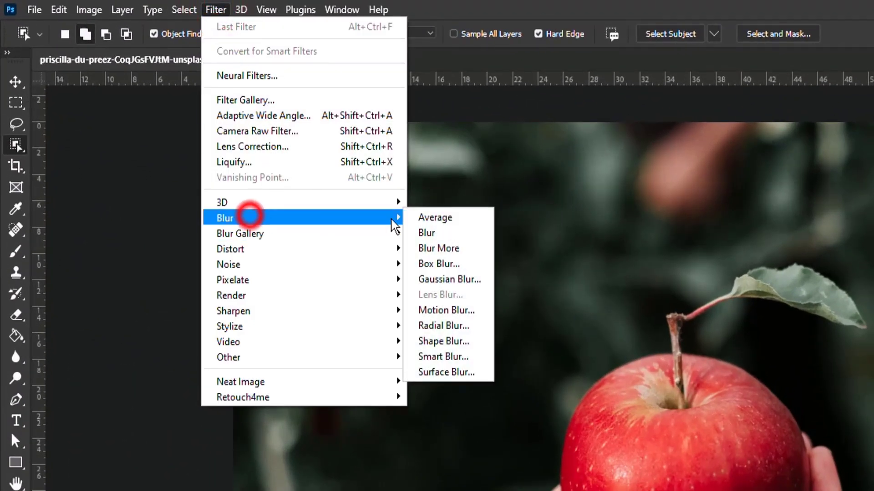
pyautogui.click(450, 279)
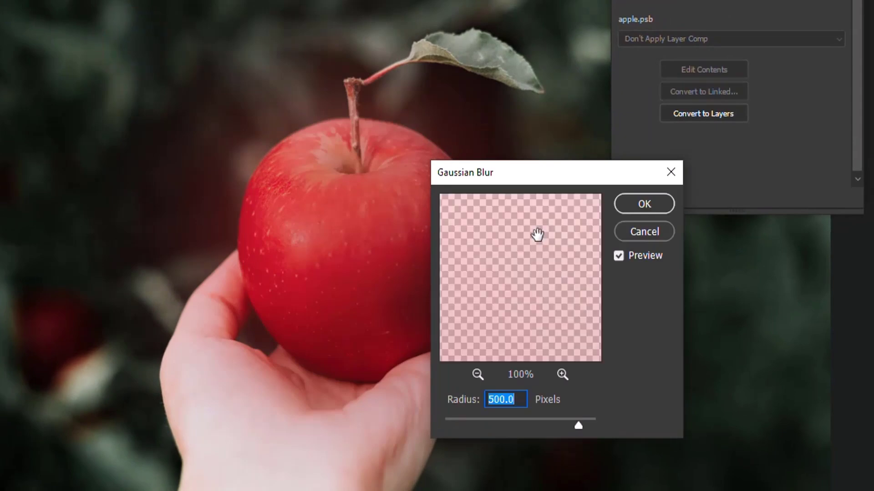
pyautogui.write('5')
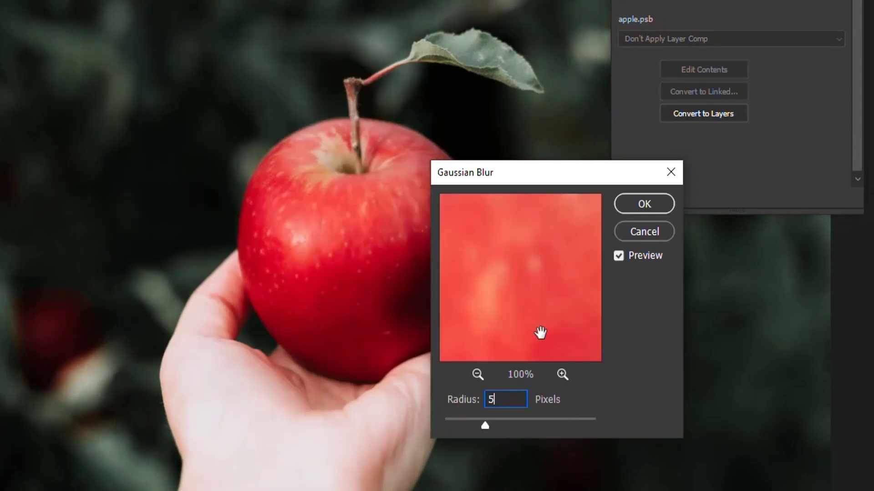
pyautogui.click(426, 137)
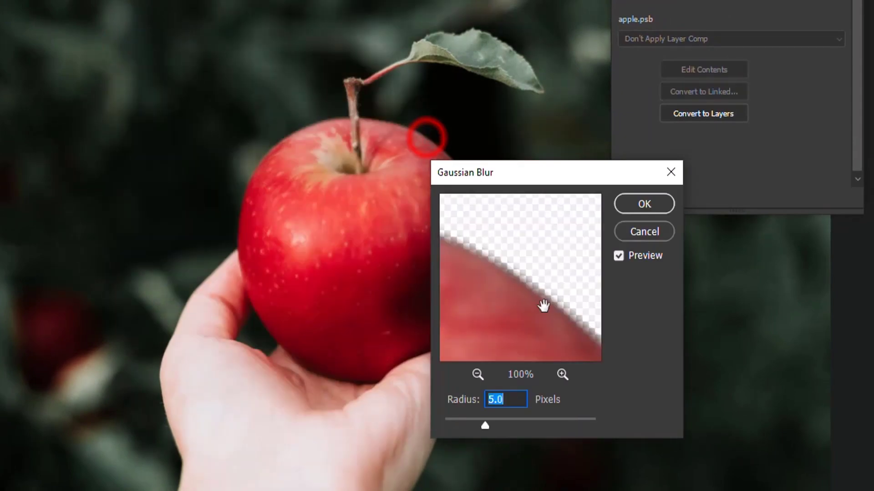
pyautogui.click(649, 204)
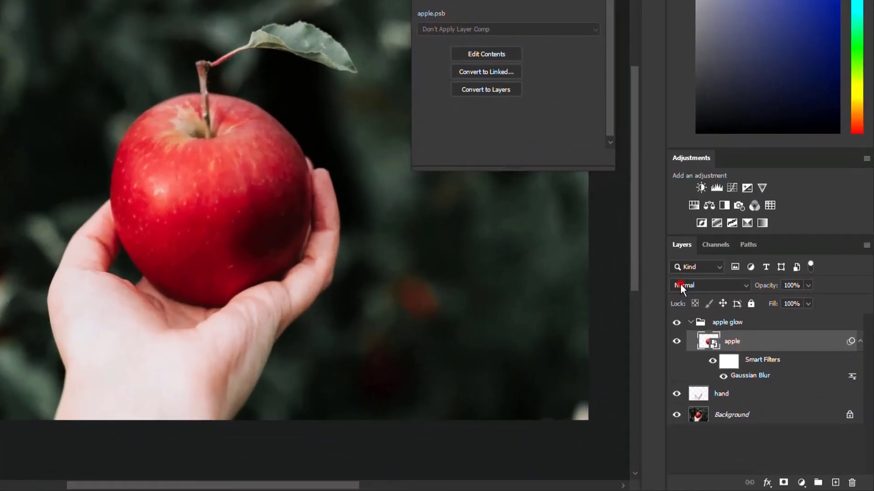
# - Set the apple layer's blend mode to Linear Dodge (Add) and duplicate the layer
pyautogui.click(755, 343)
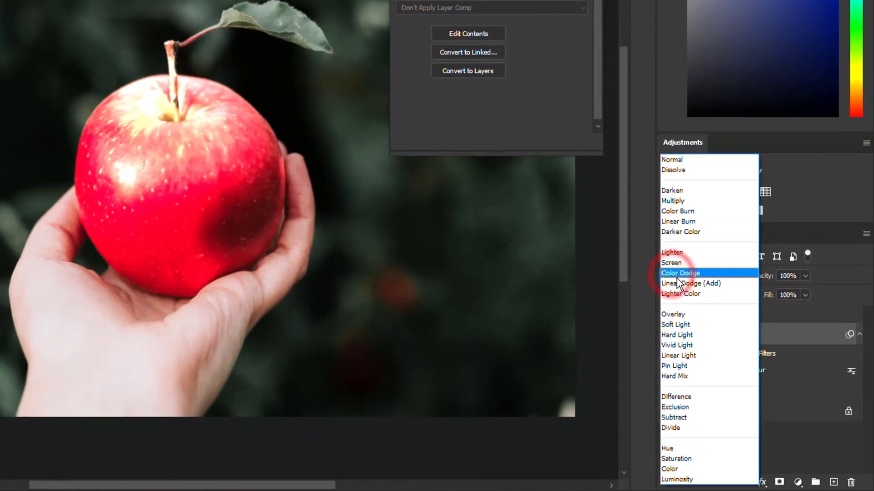
pyautogui.click(706, 284)
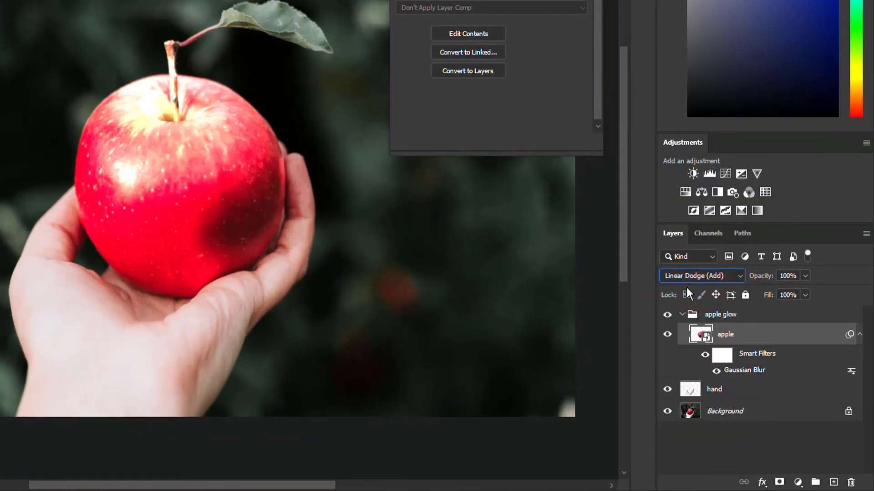
pyautogui.click(755, 337)
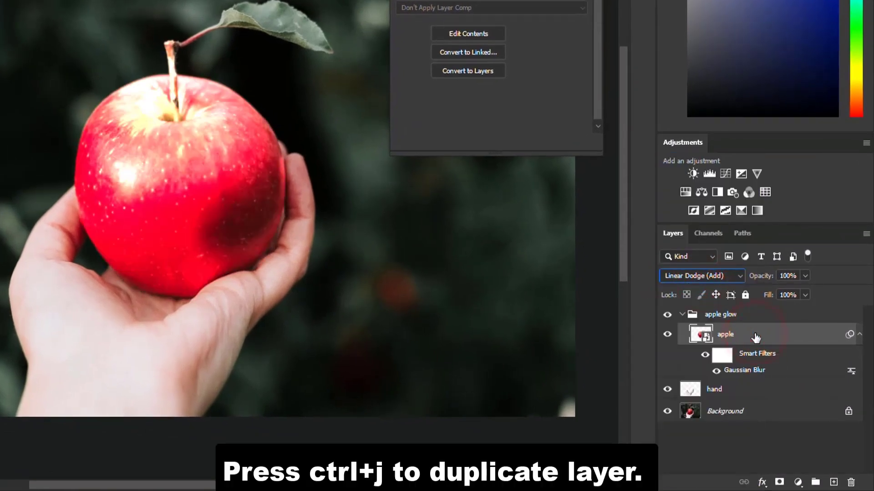
pyautogui.hotkey('ctrl', 'j')
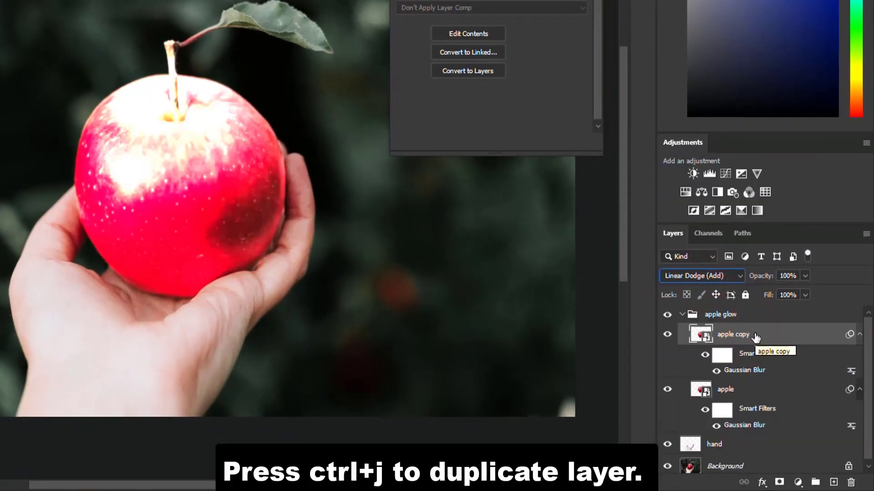
# - Set the Gaussian Blur smart filter radius of the duplicated apple layer to 100 pixels
pyautogui.doubleClick(740, 370)
pyautogui.write('100')
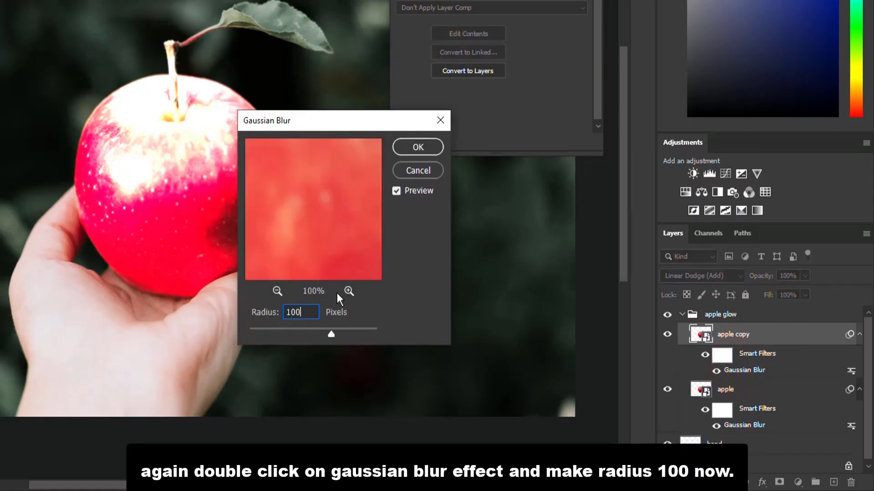
pyautogui.click(417, 147)
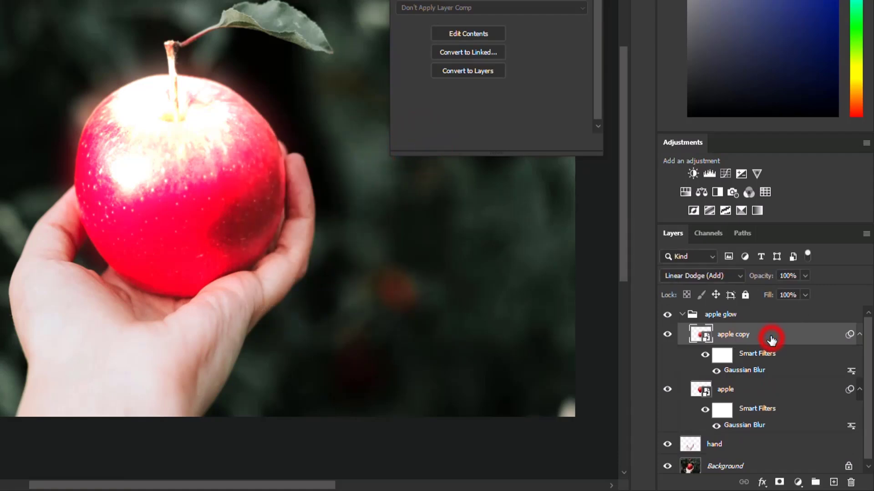
# - Duplicate the apple copy layer and set the duplicate's Gaussian Blur smart filter radius to 250 pixels
pyautogui.hotkey('ctrl', 'j')
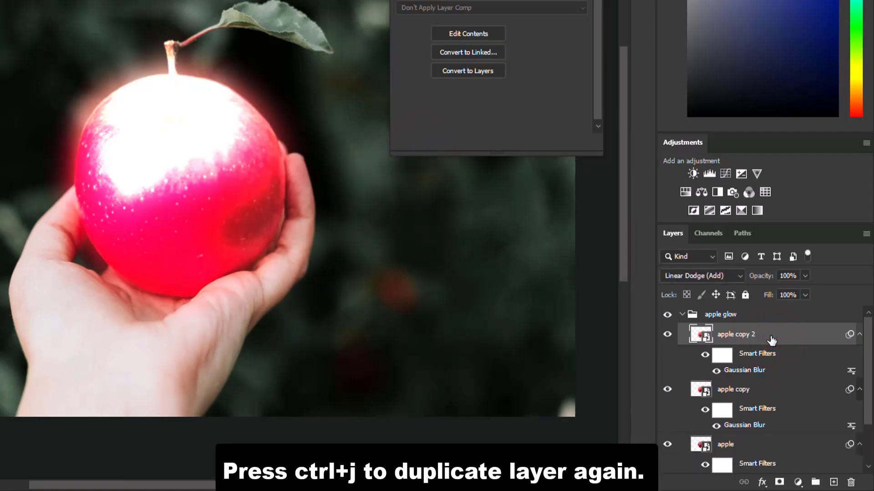
pyautogui.doubleClick(745, 370)
pyautogui.write('250')
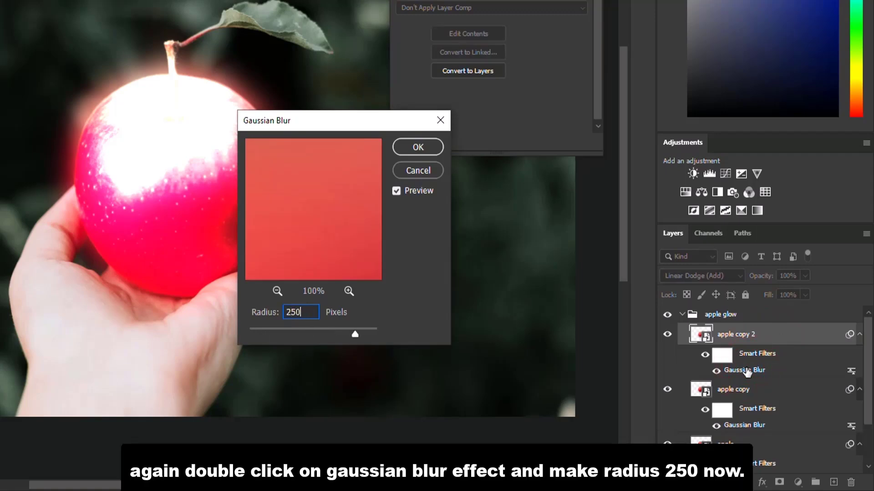
pyautogui.click(417, 148)
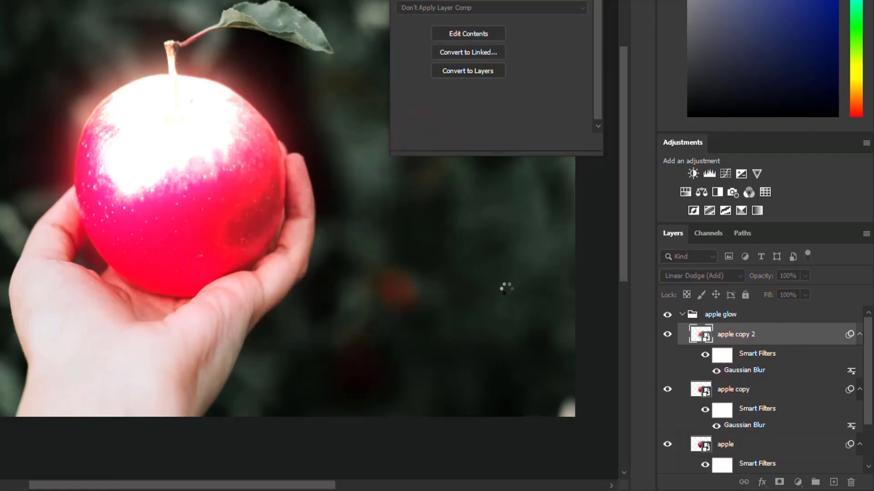
# - Duplicate the apple copy 2 layer and set the new copy's Gaussian Blur smart filter radius to 550 pixels
pyautogui.click(790, 336)
pyautogui.hotkey('ctrl', 'j')
pyautogui.doubleClick(742, 370)
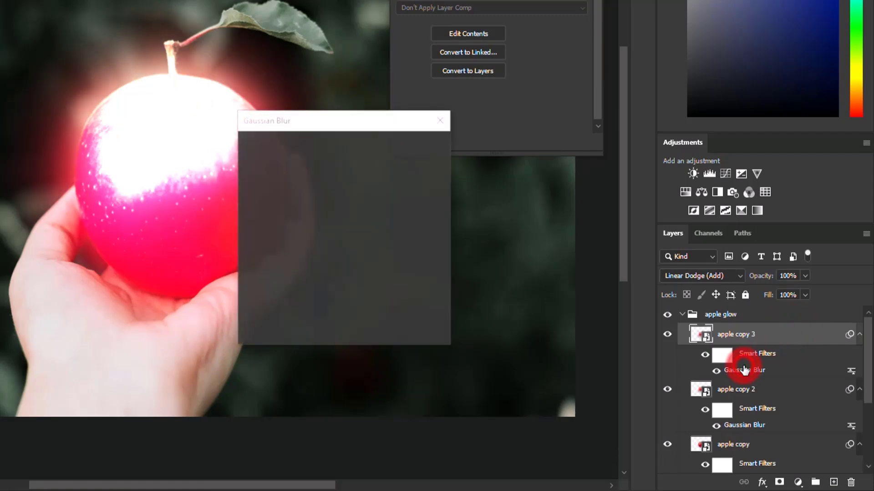
pyautogui.write('550')
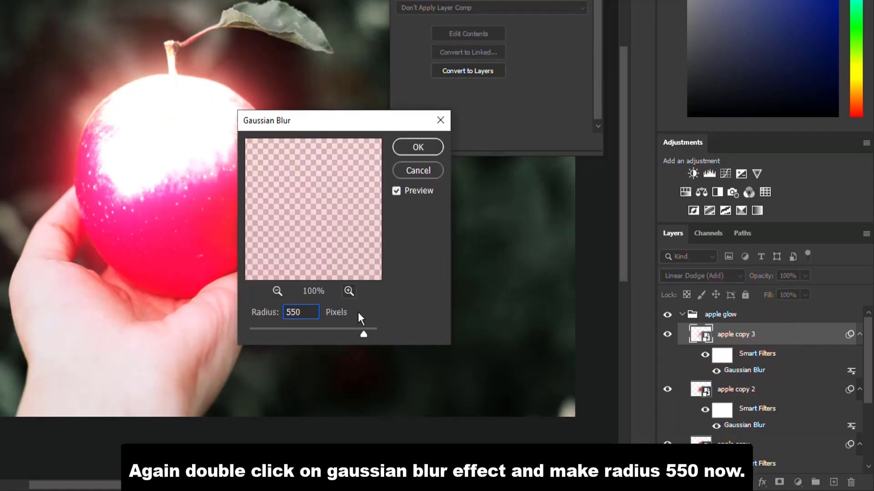
pyautogui.click(411, 146)
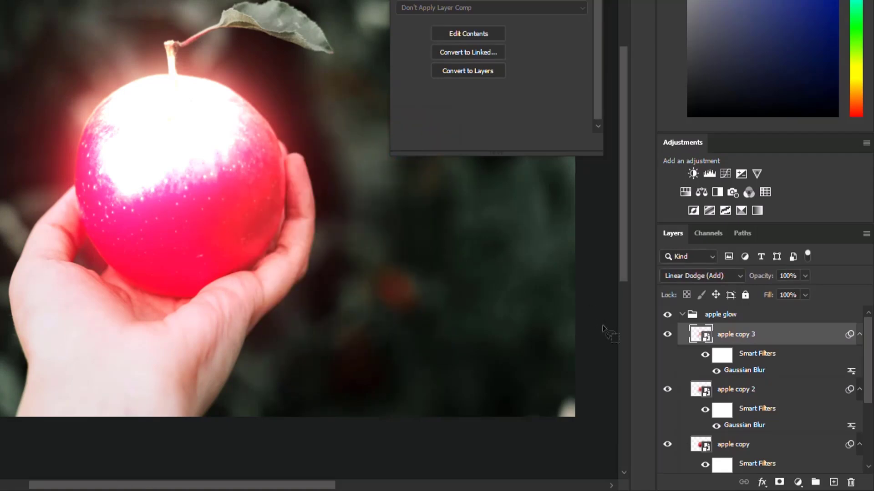
# - Collapse the apple glow group and toggle its visibility off and on to compare the glow
pyautogui.click(681, 314)
pyautogui.click(667, 314)
pyautogui.click(667, 314)
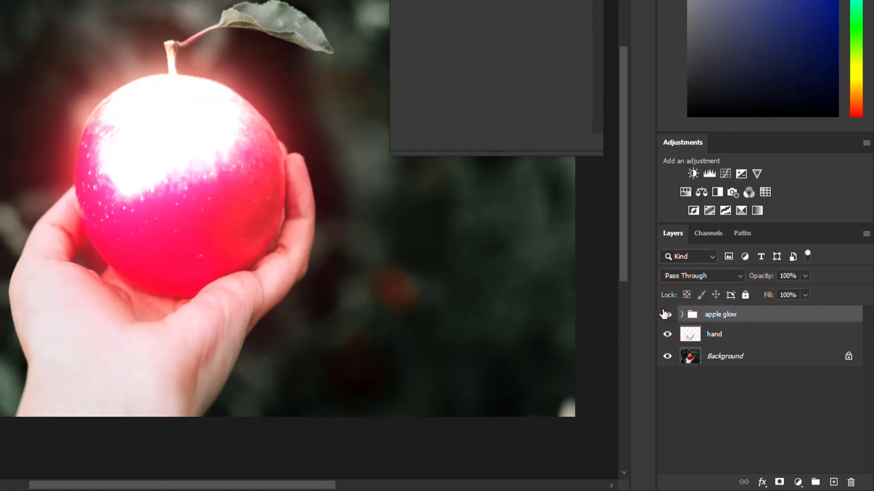
# - Add a Color Lookup adjustment layer above the Background layer using the NightFromDay.CUBE 3D LUT
pyautogui.click(741, 361)
pyautogui.click(798, 483)
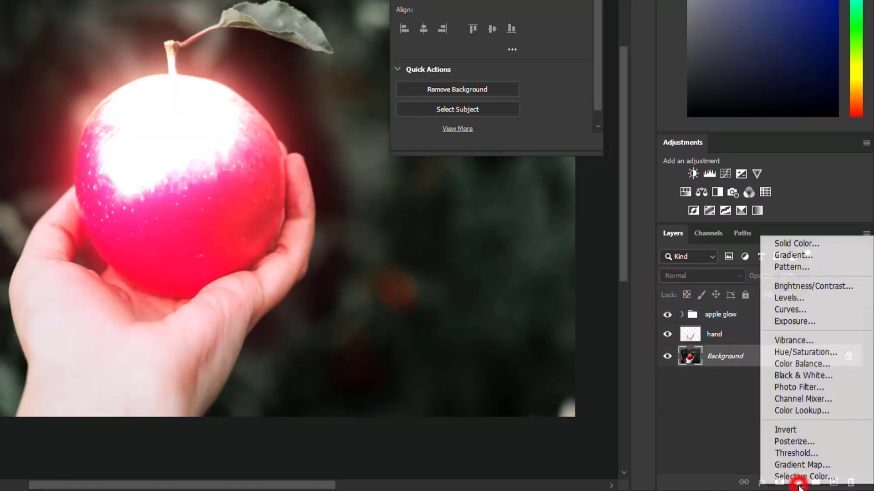
pyautogui.click(793, 411)
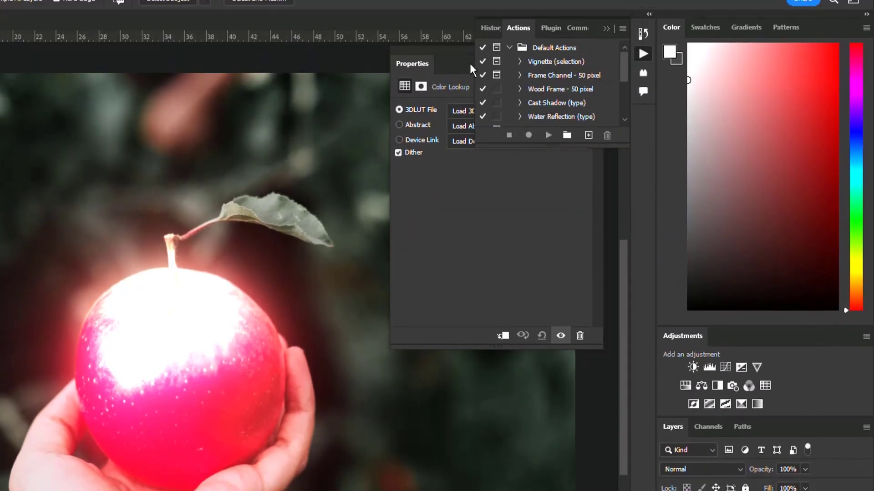
pyautogui.moveTo(469, 64); pyautogui.dragTo(497, 221)
pyautogui.click(509, 249)
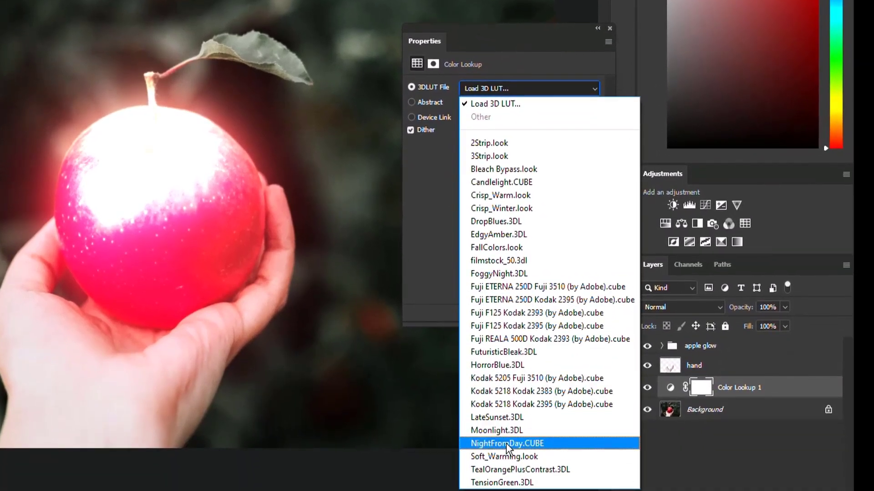
pyautogui.click(506, 443)
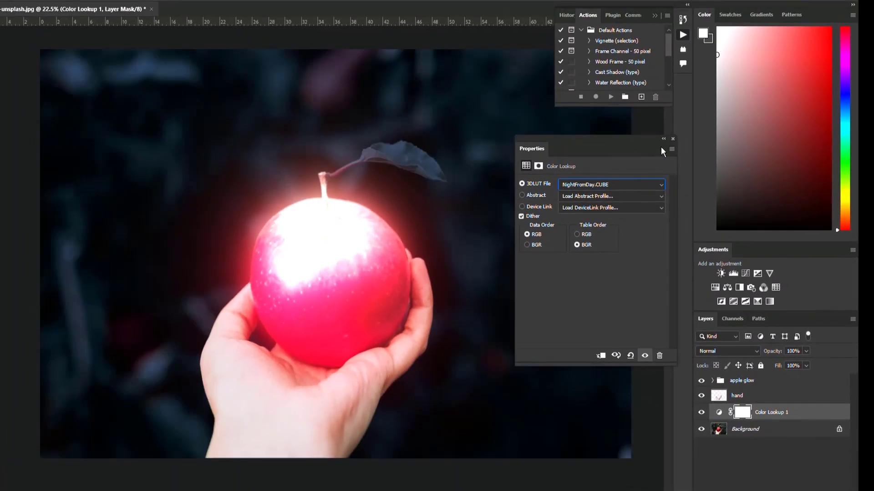
pyautogui.click(673, 139)
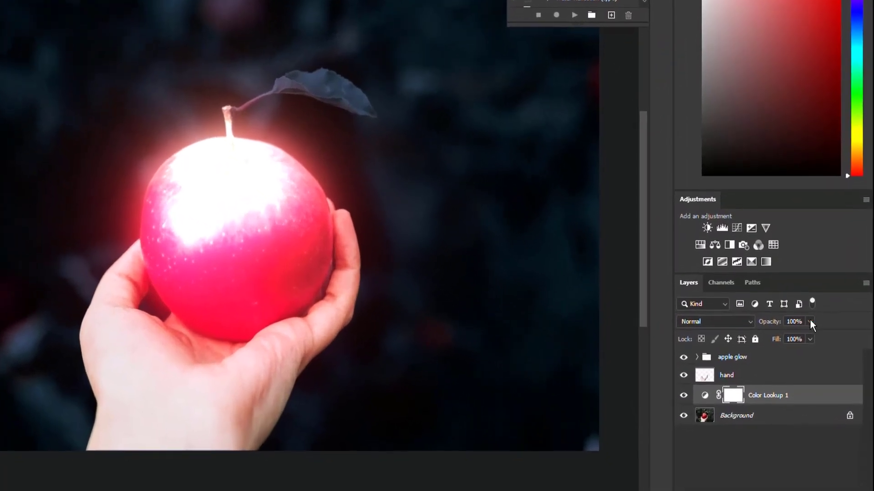
# - Set the Color Lookup adjustment layer's opacity to 90%
pyautogui.click(806, 351)
pyautogui.moveTo(805, 333); pyautogui.dragTo(806, 334)
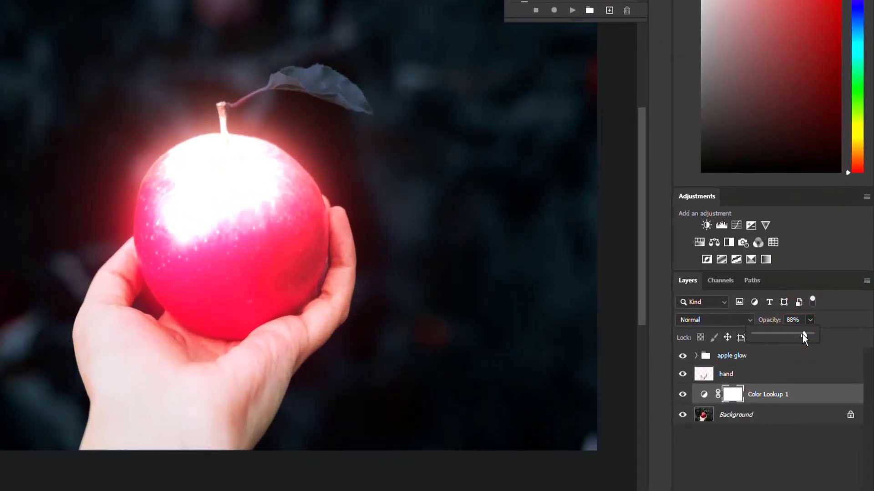
pyautogui.click(791, 319)
pyautogui.write('9')
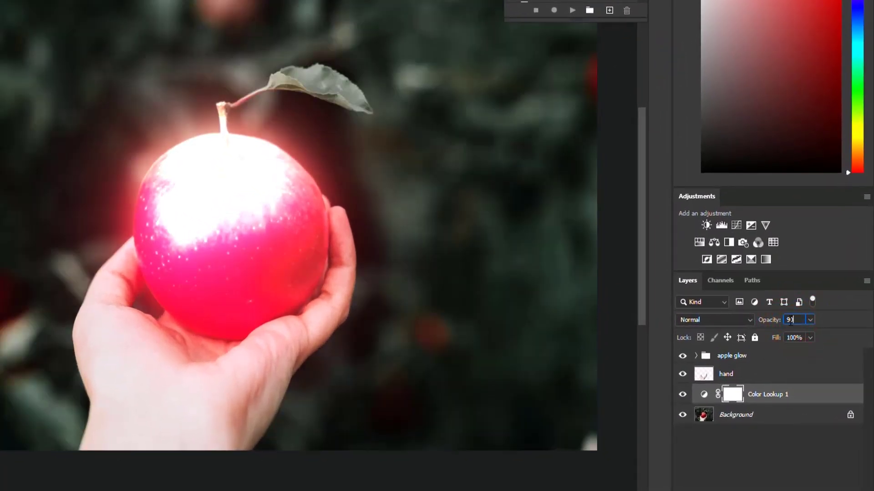
pyautogui.write('0')
pyautogui.press('Return')
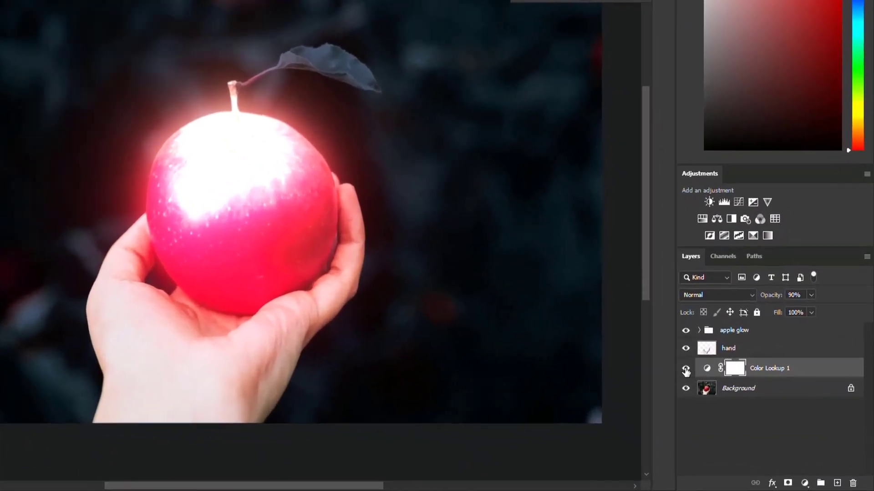
# - Add a Hue/Saturation adjustment layer above the Color Lookup layer with Saturation at -41
pyautogui.click(732, 399)
pyautogui.click(732, 399)
pyautogui.click(804, 483)
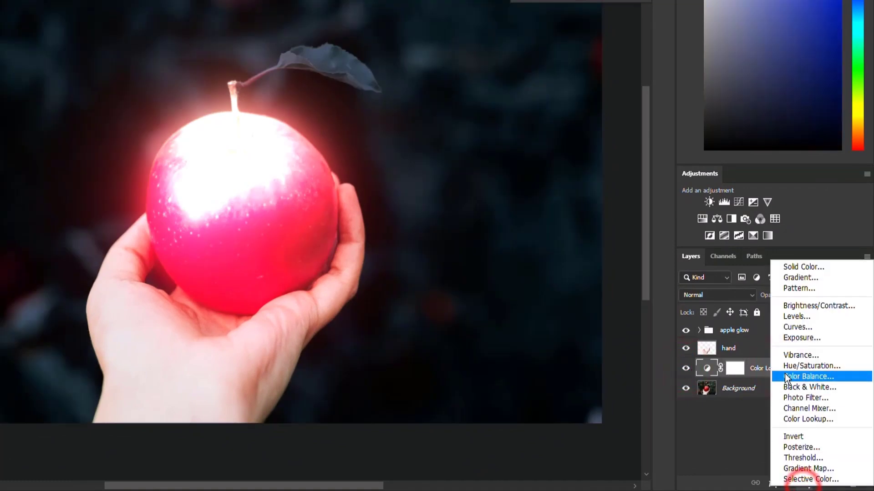
pyautogui.click(798, 366)
pyautogui.moveTo(555, 166); pyautogui.dragTo(520, 166)
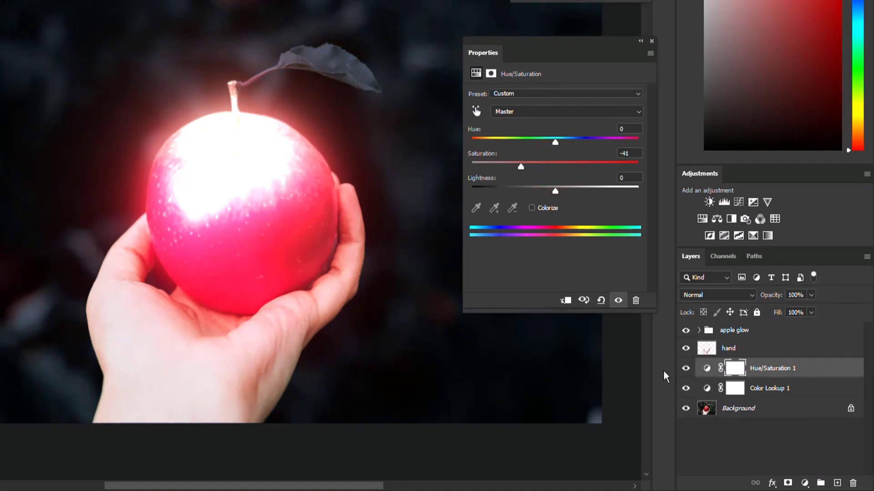
pyautogui.click(652, 41)
# - Toggle the Hue/Saturation layer's visibility to compare the image with and without the desaturation
pyautogui.click(685, 368)
pyautogui.click(686, 368)
pyautogui.click(686, 368)
pyautogui.click(686, 368)
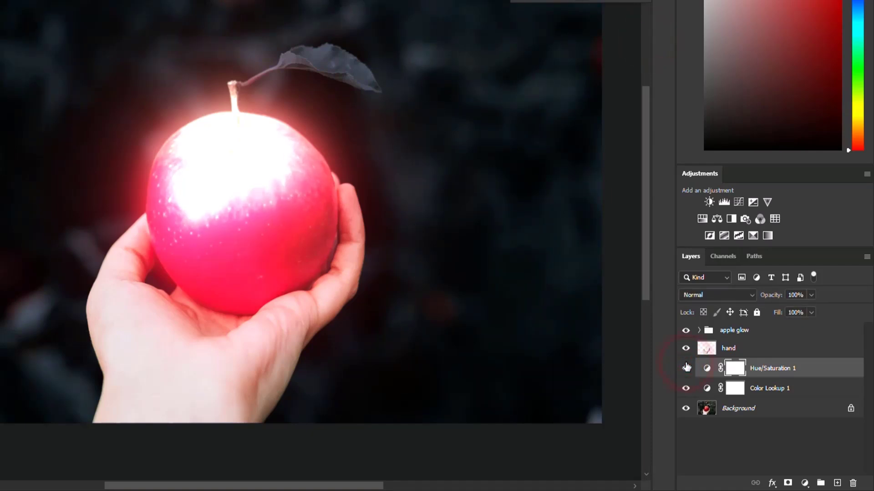
# - Add a Brightness/Contrast adjustment layer above the Hue/Saturation layer with Contrast at 70
pyautogui.click(806, 485)
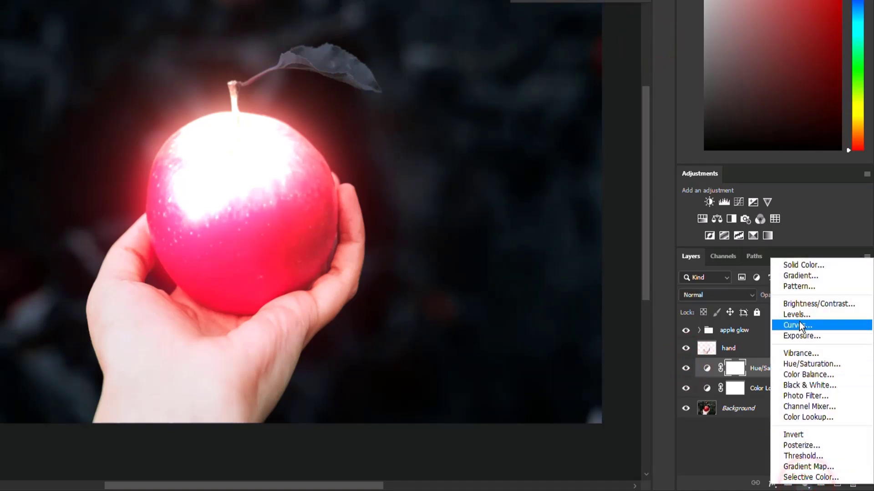
pyautogui.click(814, 301)
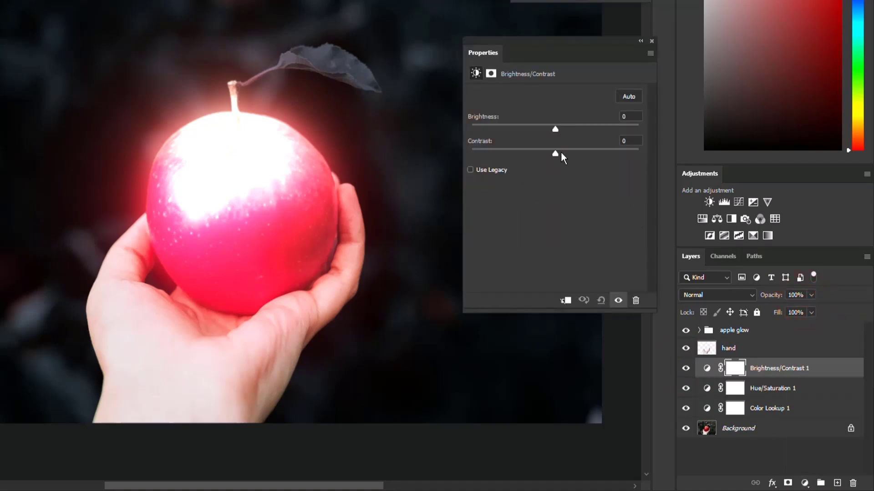
pyautogui.moveTo(555, 152); pyautogui.dragTo(600, 159)
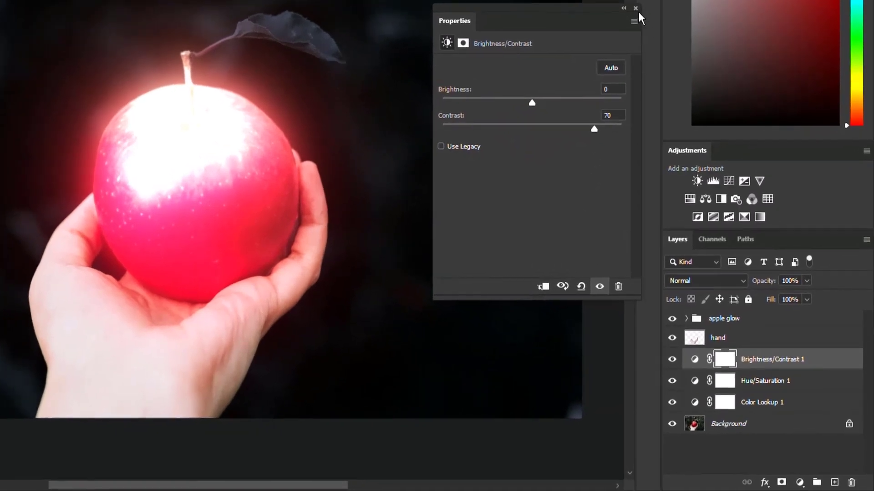
pyautogui.click(652, 41)
# - Group the Brightness/Contrast, Hue/Saturation and Color Lookup layers and rename the group night effect
pyautogui.keyDown('ctrl'); pyautogui.click(754, 382); pyautogui.keyUp('ctrl')
pyautogui.keyDown('ctrl'); pyautogui.click(761, 404); pyautogui.keyUp('ctrl')
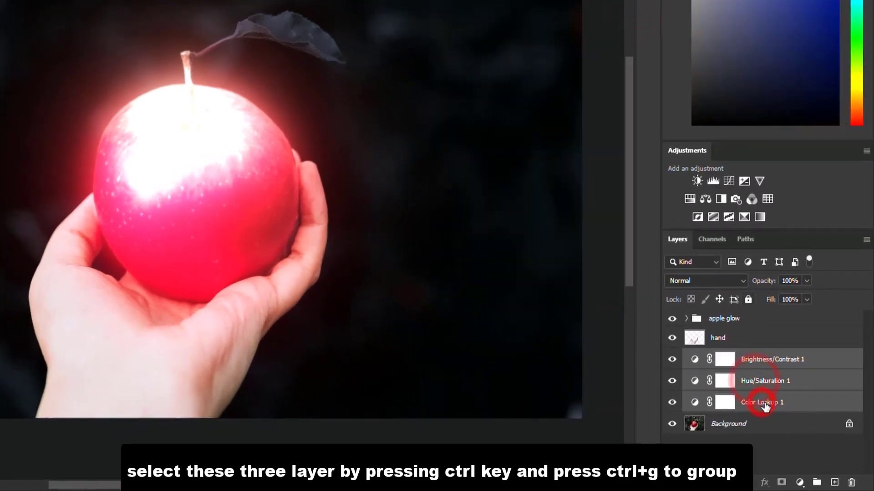
pyautogui.hotkey('ctrl', 'g')
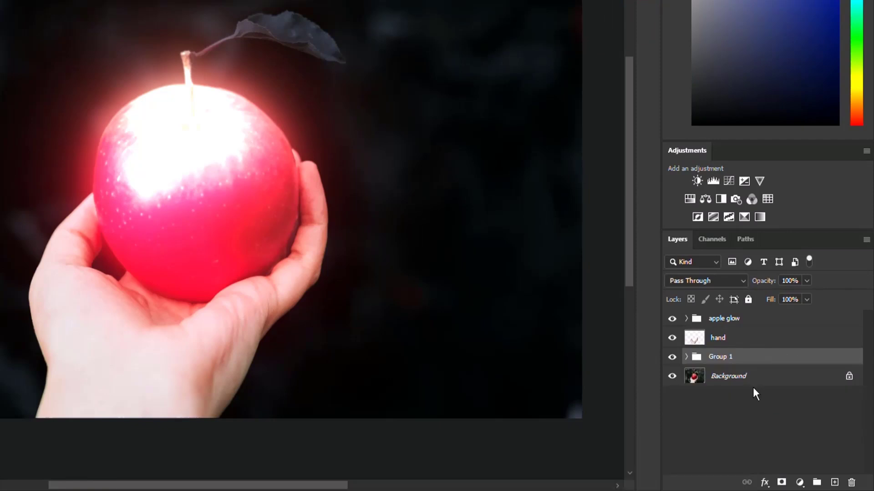
pyautogui.doubleClick(722, 356)
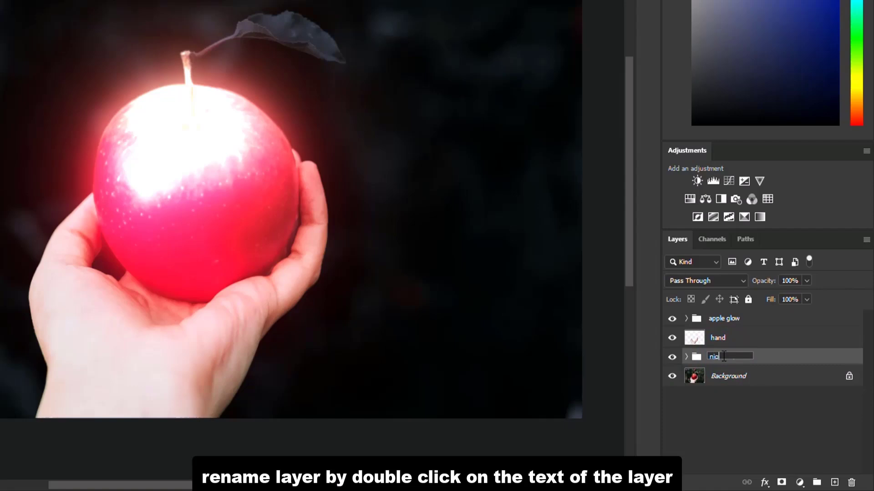
pyautogui.write('night effect')
pyautogui.press('Return')
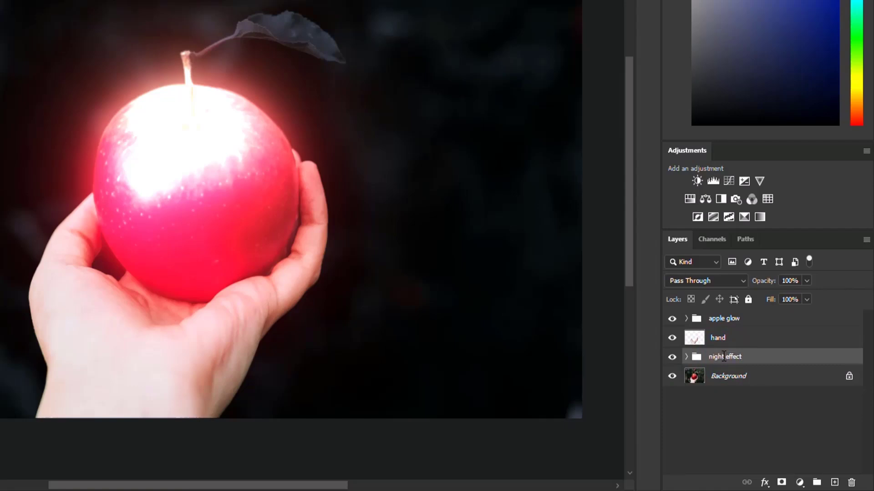
# - Move the night effect group above the hand layer and add a layer mask to the group
pyautogui.moveTo(750, 362); pyautogui.dragTo(749, 331)
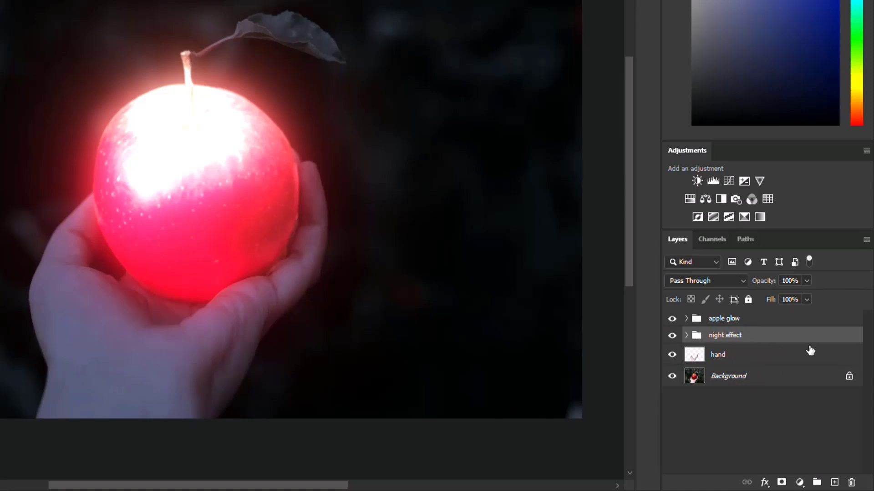
pyautogui.click(726, 336)
pyautogui.click(781, 481)
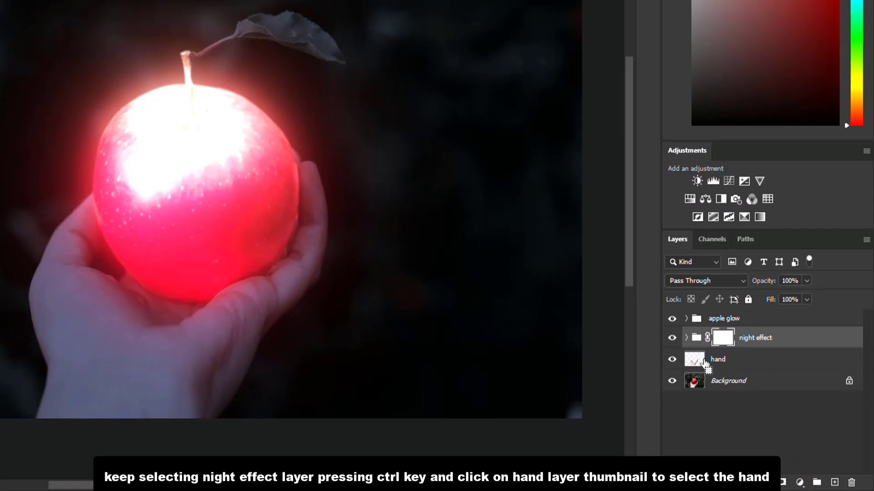
# - Load the hand layer's outline as a selection and ready the Brush tool with black as the foreground color
pyautogui.keyDown('ctrl'); pyautogui.click(694, 363); pyautogui.keyUp('ctrl')
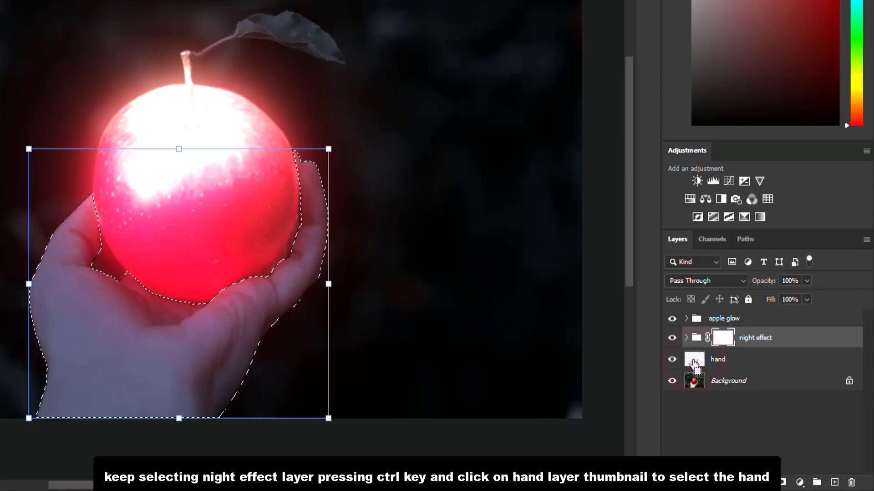
pyautogui.press('b')
pyautogui.rightClick(12, 200)
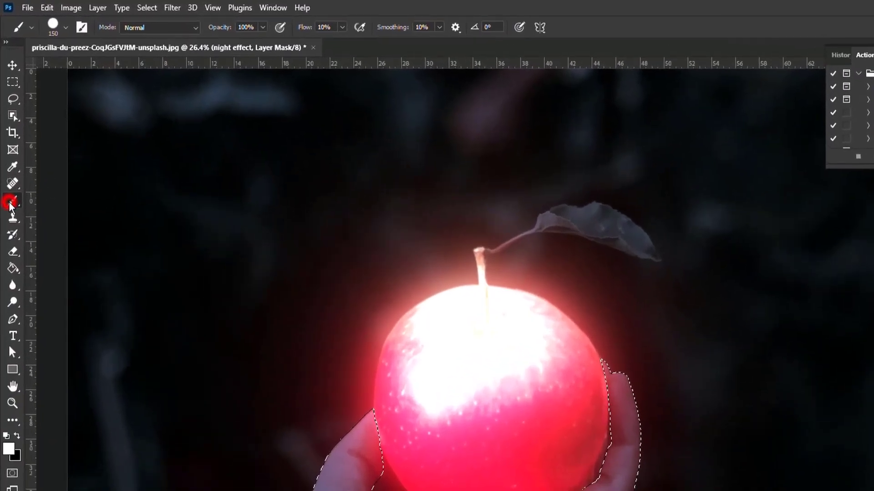
pyautogui.click(58, 205)
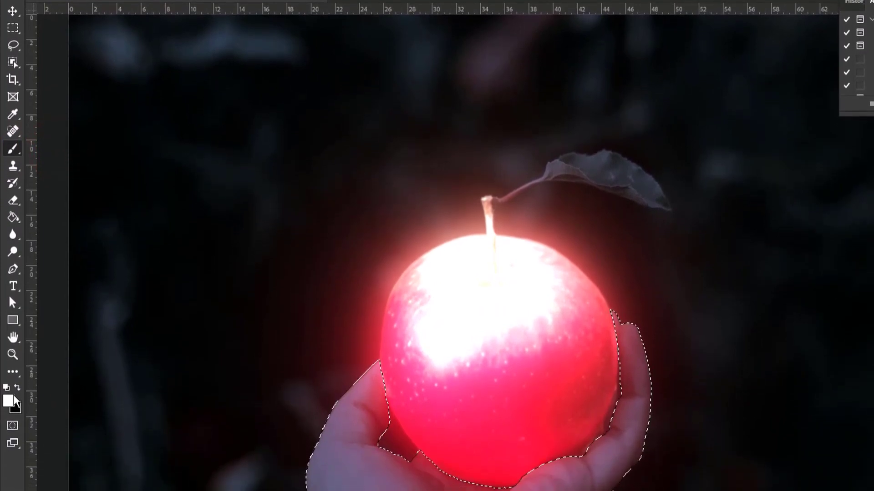
pyautogui.click(17, 386)
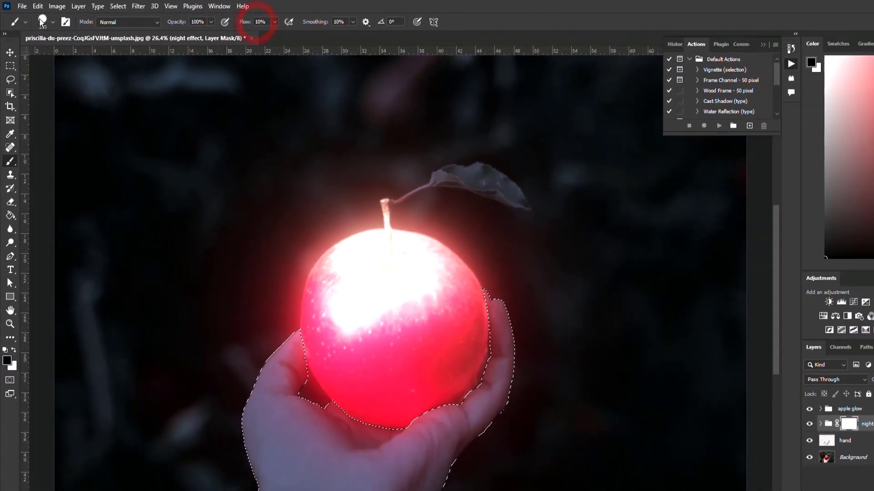
# - Choose the Soft Round brush with 0% hardness for painting on the mask
pyautogui.click(53, 25)
pyautogui.click(51, 160)
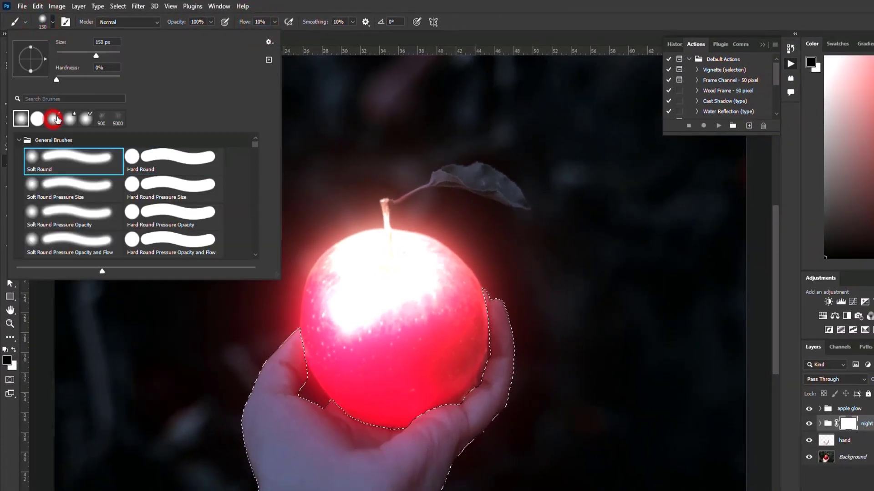
pyautogui.click(55, 80)
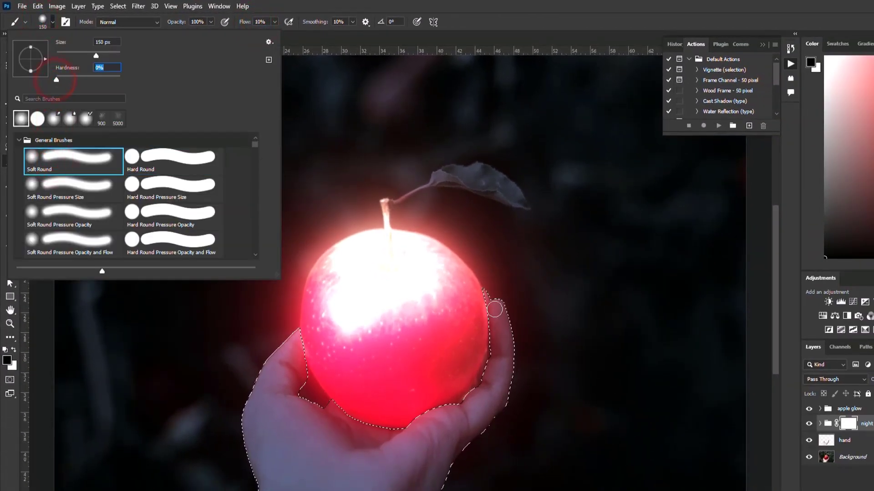
pyautogui.click(509, 5)
# - Paint black on the night effect mask along the fingers and palm edge facing the apple with a 150 px brush
pyautogui.scroll(10, 514, 323)
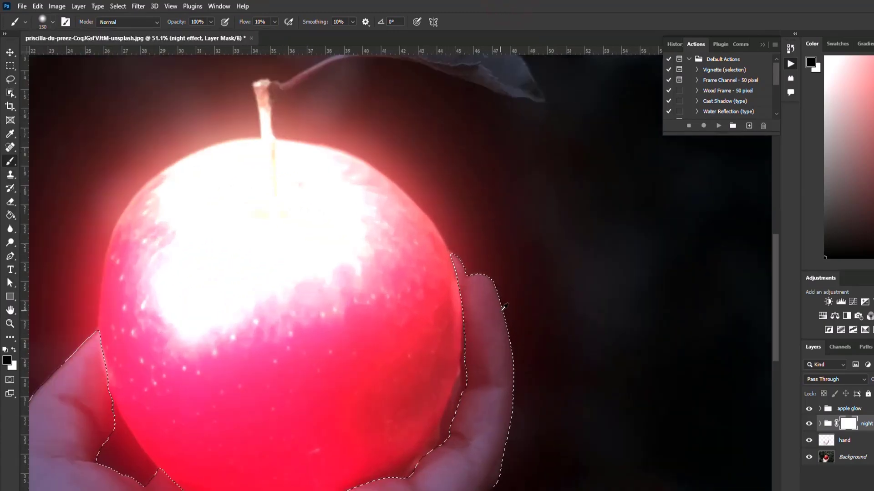
pyautogui.moveTo(455, 247)
pyautogui.mouseDown()
pyautogui.moveTo(507, 293)
pyautogui.moveTo(482, 251)
pyautogui.moveTo(521, 308)
pyautogui.mouseUp()
pyautogui.scroll(-3, 554, 335)
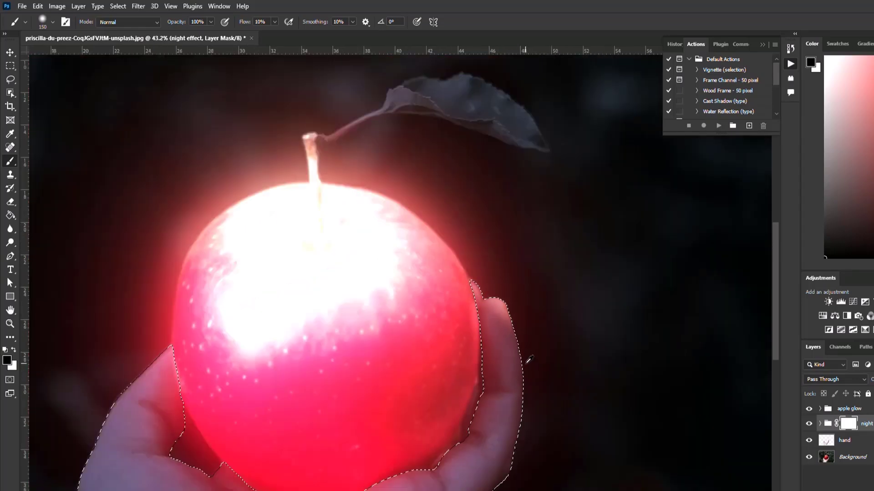
pyautogui.scroll(-3, 528, 364)
pyautogui.moveTo(452, 432); pyautogui.dragTo(465, 426)
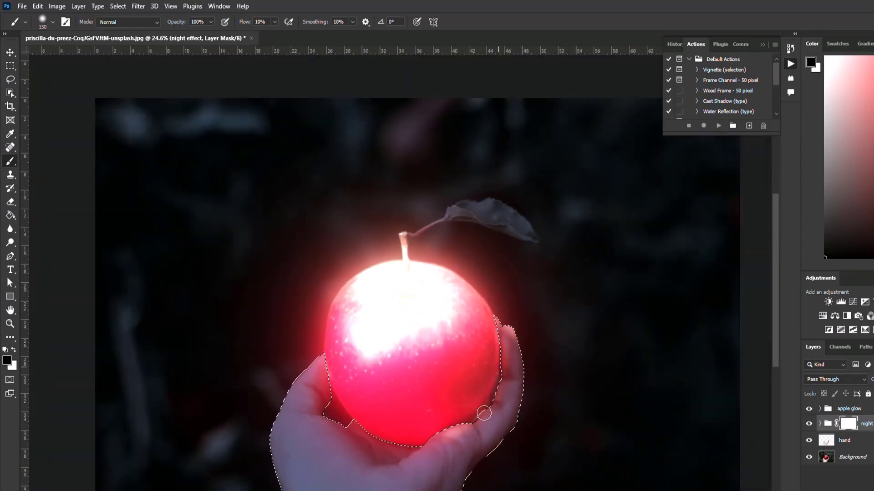
pyautogui.moveTo(390, 449)
pyautogui.mouseDown()
pyautogui.moveTo(339, 418)
pyautogui.moveTo(325, 379)
pyautogui.mouseUp()
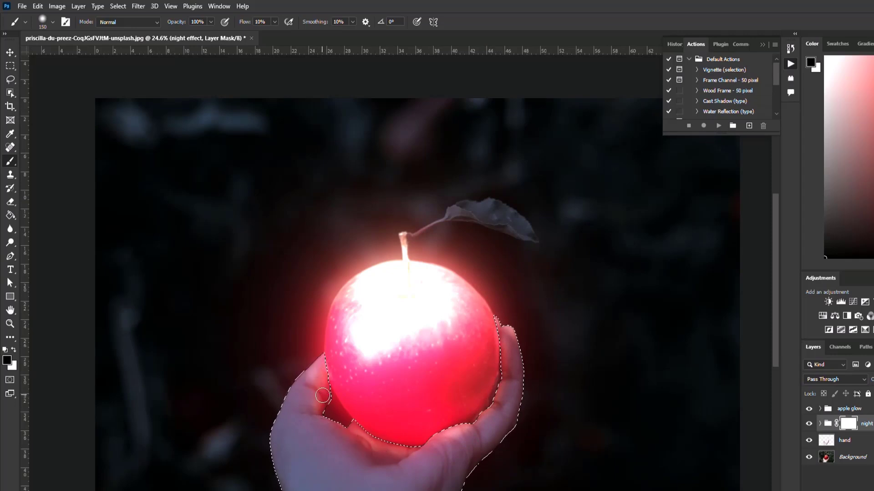
# - Enlarge the brush to 400 px and paint the night effect mask black over the palm and lower hand to lighten them
pyautogui.press(']')
pyautogui.press(']')
pyautogui.press(']')
pyautogui.press(']')
pyautogui.press(']')
pyautogui.moveTo(308, 394); pyautogui.dragTo(386, 465)
pyautogui.moveTo(344, 440)
pyautogui.mouseDown()
pyautogui.moveTo(395, 451)
pyautogui.moveTo(489, 454)
pyautogui.moveTo(514, 355)
pyautogui.mouseUp()
pyautogui.press('space')
pyautogui.moveTo(393, 377); pyautogui.dragTo(492, 367)
pyautogui.moveTo(452, 369)
pyautogui.mouseDown()
pyautogui.moveTo(502, 356)
pyautogui.moveTo(368, 396)
pyautogui.moveTo(312, 325)
pyautogui.moveTo(321, 355)
pyautogui.moveTo(356, 387)
pyautogui.moveTo(395, 394)
pyautogui.mouseUp()
pyautogui.moveTo(307, 358); pyautogui.dragTo(362, 392)
pyautogui.moveTo(498, 375)
pyautogui.mouseDown()
pyautogui.moveTo(451, 400)
pyautogui.moveTo(409, 407)
pyautogui.mouseUp()
pyautogui.click(404, 402)
pyautogui.moveTo(317, 392); pyautogui.dragTo(425, 460)
pyautogui.click(396, 427)
pyautogui.click(373, 419)
pyautogui.click(332, 428)
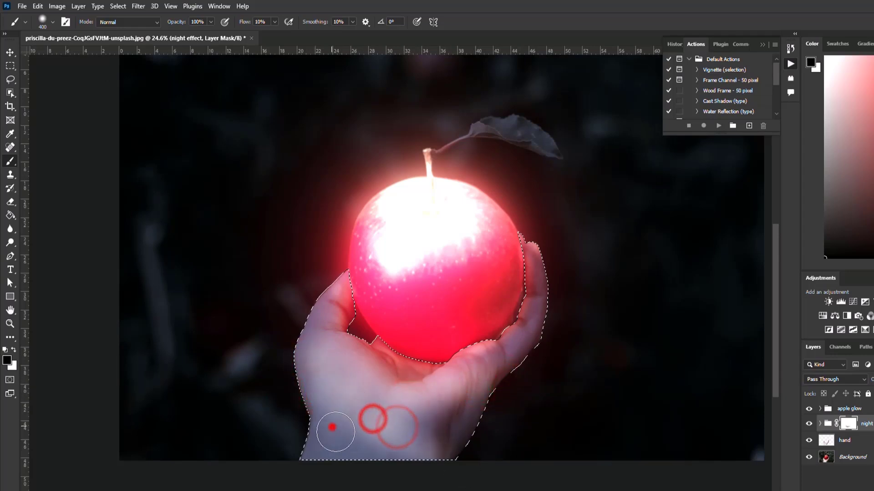
# - Build up the light on the wrist, fingers and thumb with repeated black strokes on the night effect mask
pyautogui.click(318, 414)
pyautogui.click(400, 403)
pyautogui.click(337, 305)
pyautogui.click(347, 295)
pyautogui.click(369, 332)
pyautogui.click(397, 364)
pyautogui.moveTo(396, 367); pyautogui.dragTo(431, 371)
pyautogui.moveTo(435, 371); pyautogui.dragTo(484, 344)
pyautogui.click(484, 330)
pyautogui.moveTo(444, 412); pyautogui.dragTo(453, 458)
pyautogui.moveTo(434, 428)
pyautogui.mouseDown()
pyautogui.moveTo(467, 407)
pyautogui.moveTo(437, 487)
pyautogui.mouseUp()
pyautogui.moveTo(484, 425); pyautogui.dragTo(484, 394)
pyautogui.moveTo(414, 425); pyautogui.dragTo(494, 361)
pyautogui.moveTo(525, 258)
pyautogui.mouseDown()
pyautogui.moveTo(524, 303)
pyautogui.moveTo(535, 274)
pyautogui.moveTo(519, 313)
pyautogui.mouseUp()
pyautogui.moveTo(535, 272); pyautogui.dragTo(500, 352)
pyautogui.moveTo(537, 256)
pyautogui.mouseDown()
pyautogui.moveTo(526, 318)
pyautogui.moveTo(532, 246)
pyautogui.moveTo(519, 322)
pyautogui.moveTo(528, 224)
pyautogui.moveTo(527, 274)
pyautogui.moveTo(484, 334)
pyautogui.mouseUp()
pyautogui.moveTo(351, 281)
pyautogui.mouseDown()
pyautogui.moveTo(336, 281)
pyautogui.moveTo(341, 296)
pyautogui.mouseUp()
pyautogui.moveTo(349, 279); pyautogui.dragTo(347, 307)
pyautogui.moveTo(350, 275)
pyautogui.mouseDown()
pyautogui.moveTo(347, 267)
pyautogui.moveTo(347, 307)
pyautogui.mouseUp()
pyautogui.moveTo(361, 340); pyautogui.dragTo(423, 340)
pyautogui.moveTo(388, 364)
pyautogui.mouseDown()
pyautogui.moveTo(429, 367)
pyautogui.moveTo(436, 362)
pyautogui.moveTo(395, 358)
pyautogui.moveTo(445, 345)
pyautogui.mouseUp()
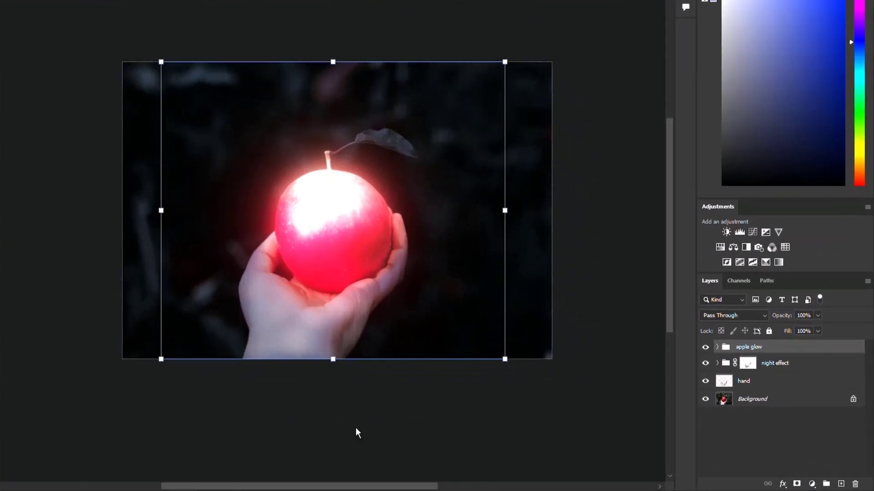
# - Open the fire image pexels-miriam-espacio-110867 from folder 26
pyautogui.click(378, 416)
pyautogui.click(774, 369)
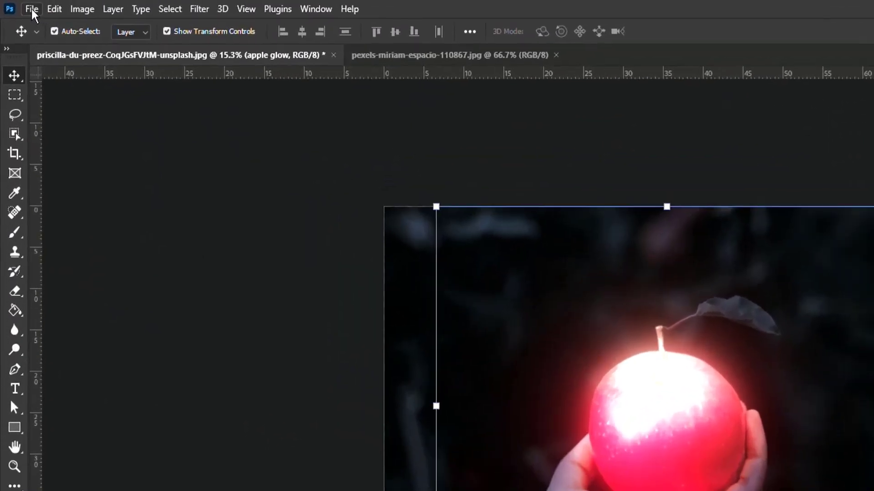
pyautogui.click(34, 6)
pyautogui.click(41, 37)
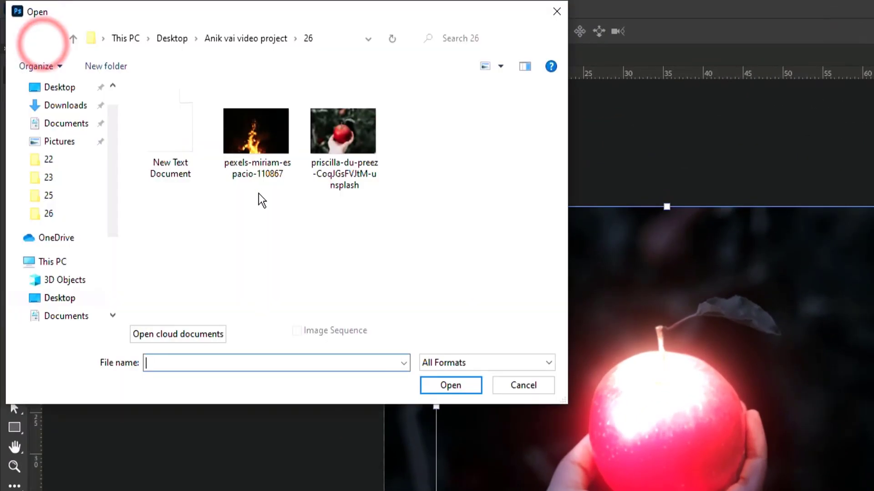
pyautogui.doubleClick(248, 137)
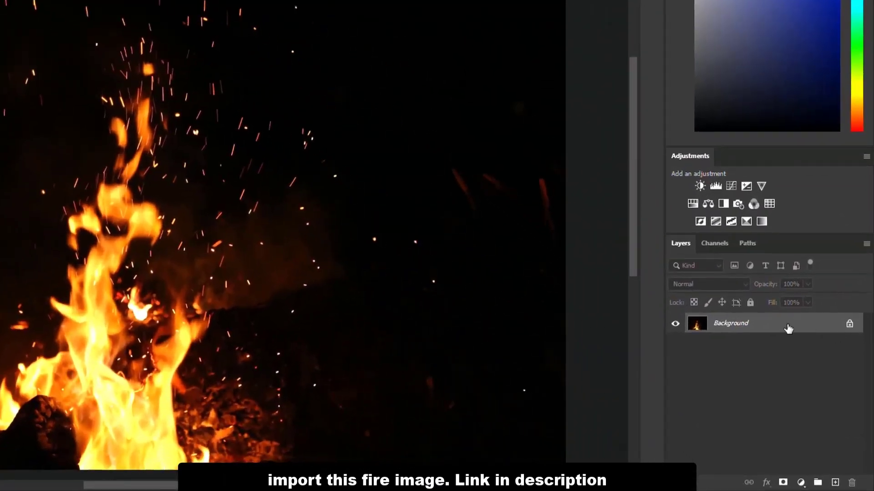
# - Convert the fire image's Background to a smart object and move it into the apple document above the apple glow group
pyautogui.rightClick(809, 370)
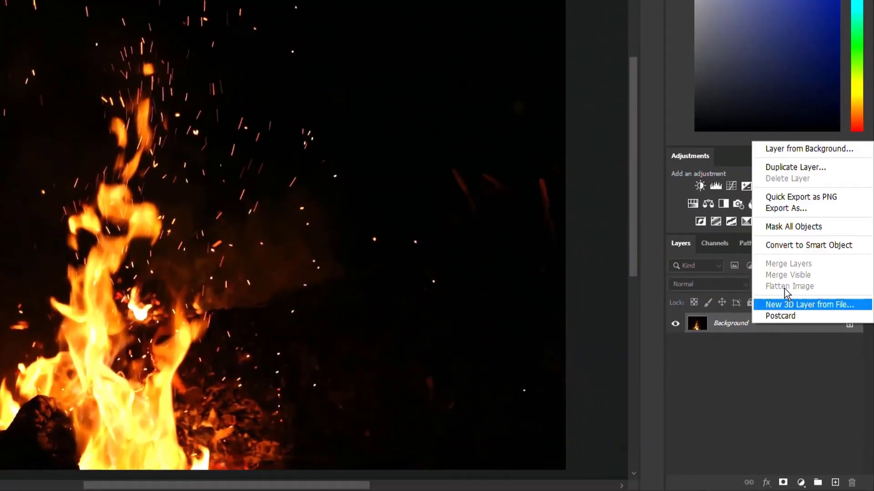
pyautogui.click(792, 245)
pyautogui.moveTo(261, 237); pyautogui.dragTo(61, 108)
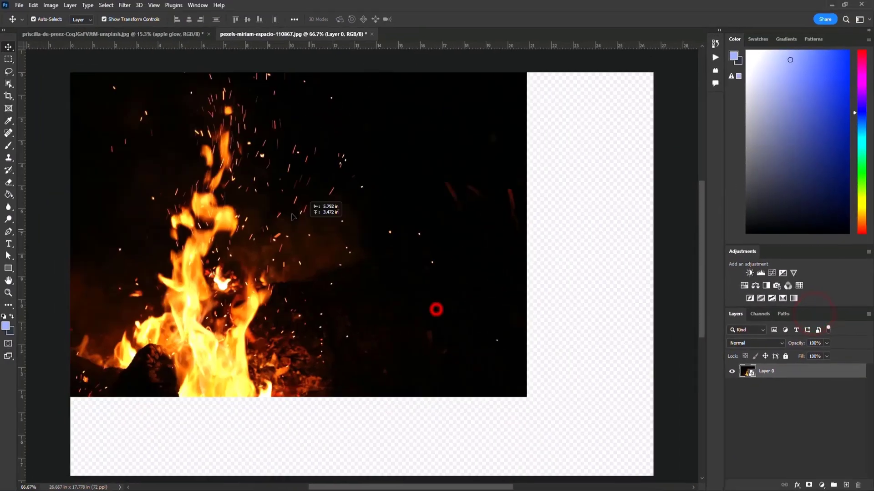
pyautogui.moveTo(294, 217); pyautogui.dragTo(457, 273)
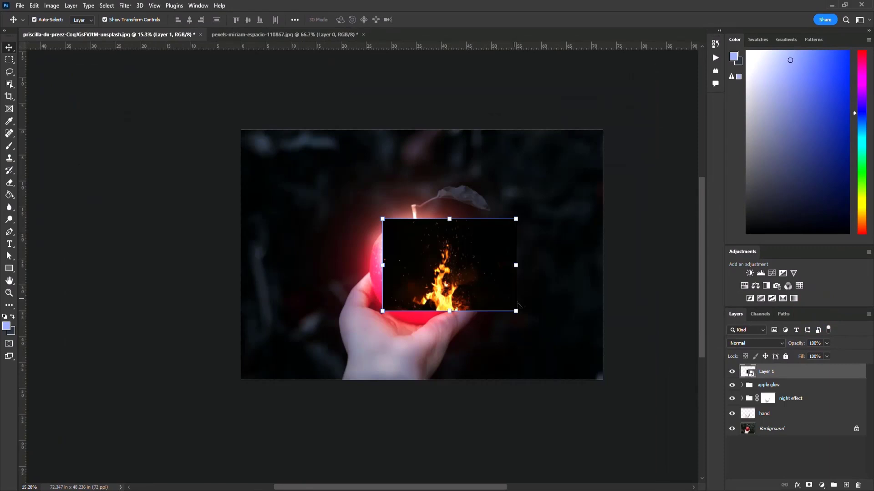
# - Enlarge the fire layer so it covers the apple, and set its blend mode to Linear Dodge (Add)
pyautogui.hotkey('ctrl', 't')
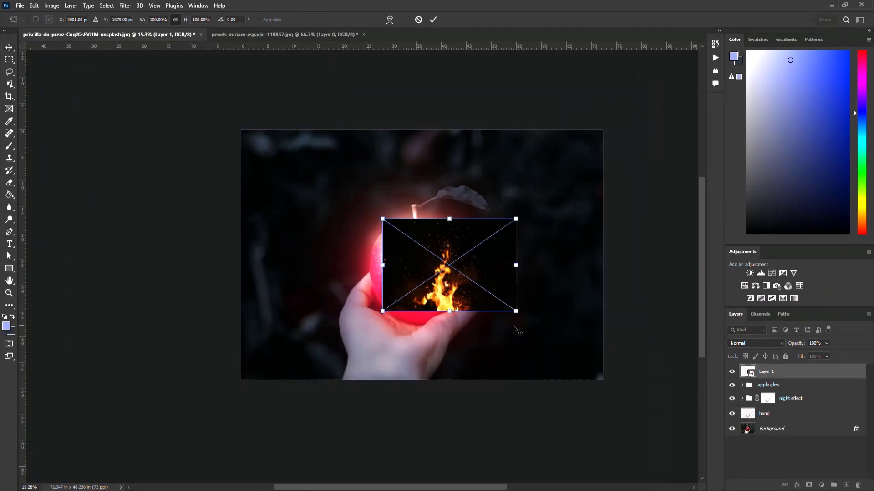
pyautogui.moveTo(382, 219); pyautogui.dragTo(418, 209)
pyautogui.moveTo(418, 307); pyautogui.dragTo(419, 327)
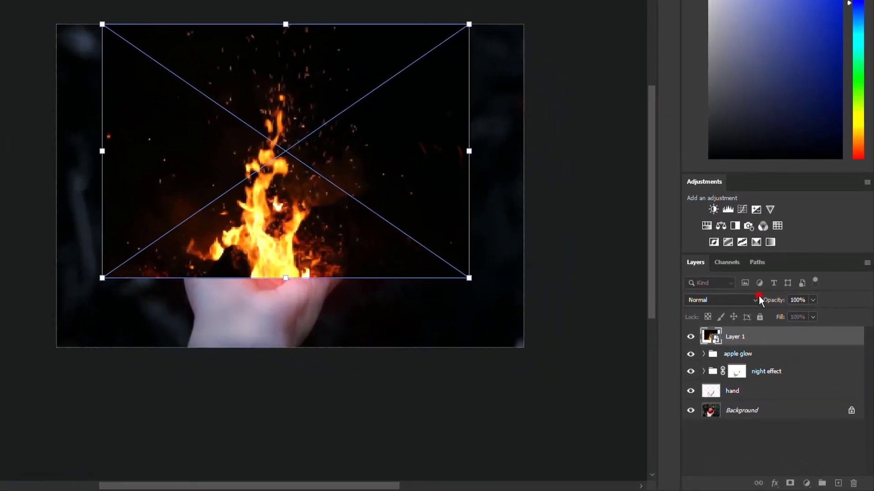
pyautogui.click(780, 343)
pyautogui.click(723, 306)
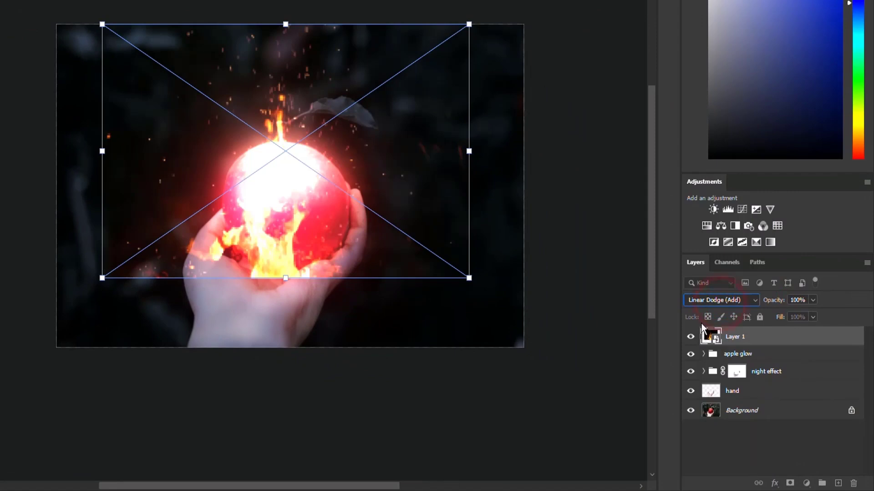
# - Nudge the fire layer into place and warp its lower edge to follow the bottom curve of the apple
pyautogui.moveTo(288, 243); pyautogui.dragTo(292, 242)
pyautogui.rightClick(302, 237)
pyautogui.click(338, 363)
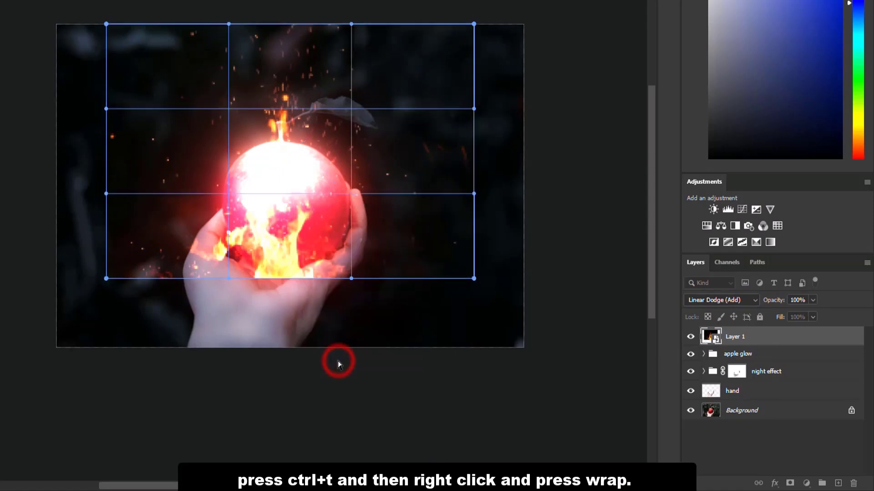
pyautogui.moveTo(352, 278); pyautogui.dragTo(335, 236)
pyautogui.moveTo(231, 279); pyautogui.dragTo(252, 303)
pyautogui.moveTo(107, 278); pyautogui.dragTo(142, 270)
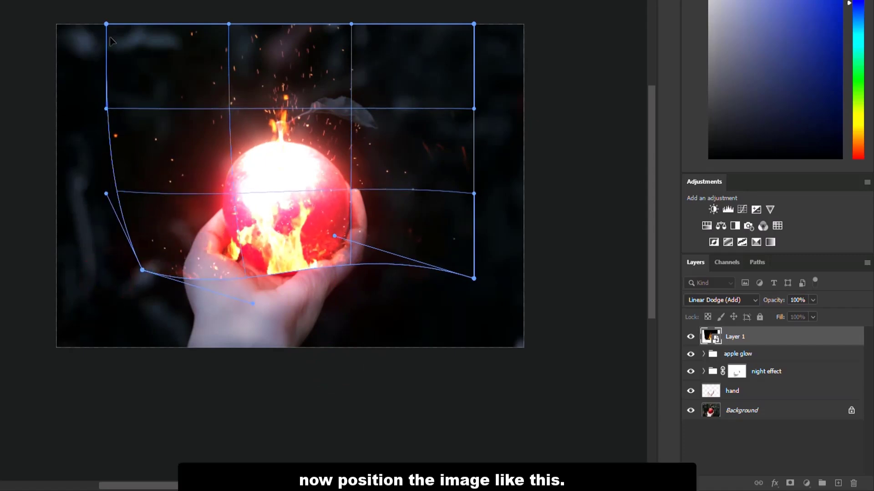
pyautogui.press('Return')
# - Add a layer mask to the fire layer and set the Brush tool's flow to 50%
pyautogui.click(790, 484)
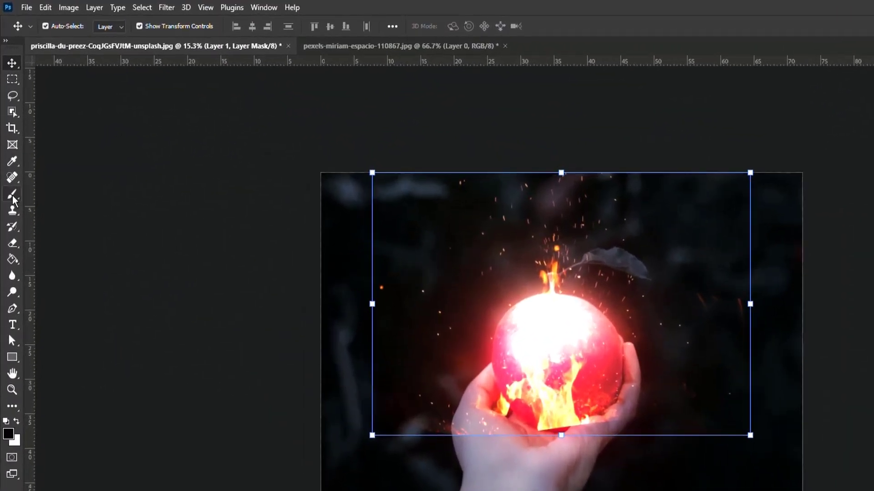
pyautogui.click(13, 199)
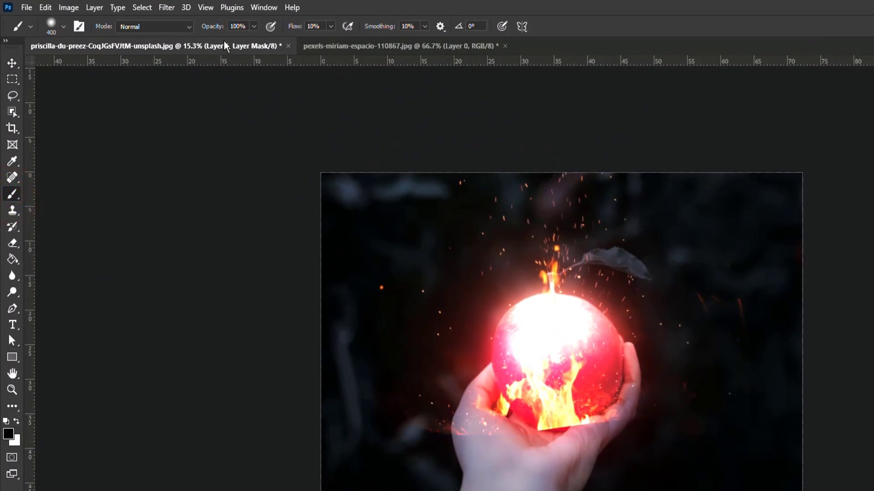
pyautogui.click(238, 26)
pyautogui.click(313, 26)
pyautogui.write('50')
pyautogui.press('Return')
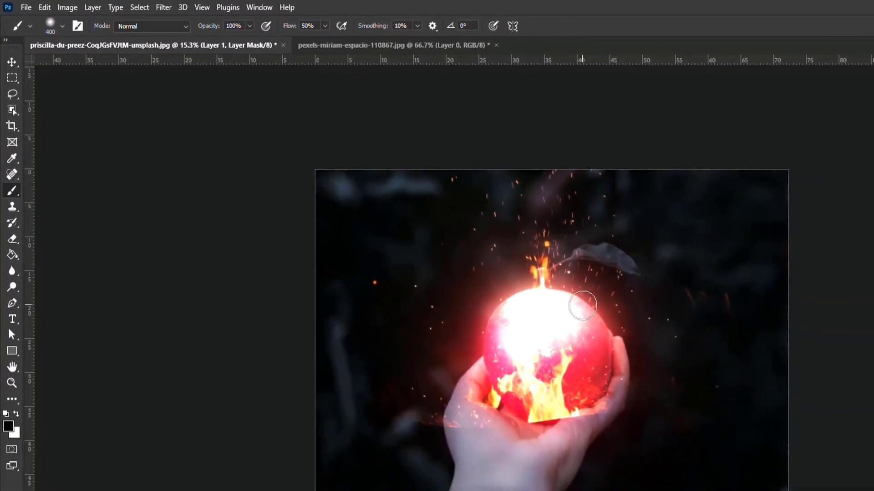
# - Paint black on the fire layer's mask to remove the flames and sparks covering the hand and fingers
pyautogui.moveTo(503, 435)
pyautogui.mouseDown()
pyautogui.moveTo(423, 420)
pyautogui.moveTo(459, 426)
pyautogui.moveTo(389, 398)
pyautogui.mouseUp()
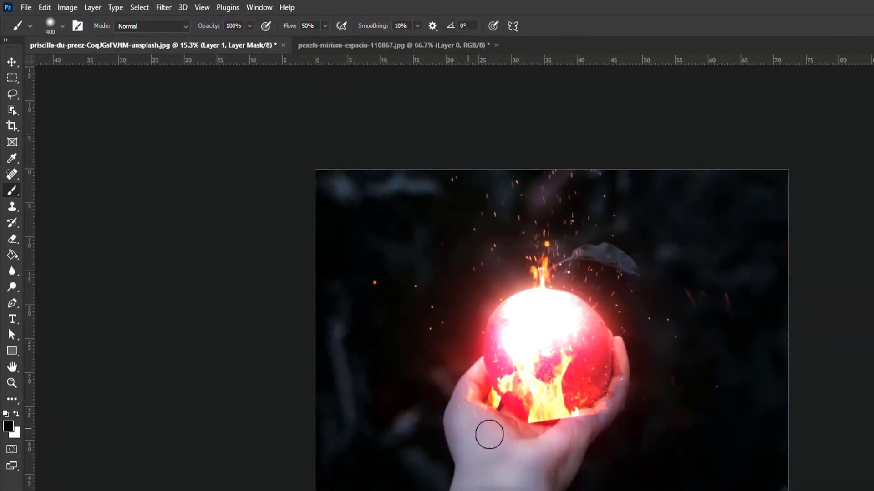
pyautogui.scroll(6, 619, 449)
pyautogui.moveTo(598, 327)
pyautogui.mouseDown()
pyautogui.moveTo(541, 386)
pyautogui.moveTo(520, 379)
pyautogui.moveTo(390, 412)
pyautogui.moveTo(344, 400)
pyautogui.moveTo(324, 414)
pyautogui.moveTo(164, 345)
pyautogui.moveTo(145, 303)
pyautogui.moveTo(159, 265)
pyautogui.moveTo(168, 273)
pyautogui.moveTo(184, 206)
pyautogui.moveTo(175, 313)
pyautogui.moveTo(194, 361)
pyautogui.mouseUp()
pyautogui.moveTo(176, 331)
pyautogui.mouseDown()
pyautogui.moveTo(181, 355)
pyautogui.moveTo(200, 364)
pyautogui.moveTo(251, 374)
pyautogui.moveTo(220, 360)
pyautogui.moveTo(180, 362)
pyautogui.moveTo(360, 421)
pyautogui.moveTo(383, 419)
pyautogui.moveTo(372, 413)
pyautogui.moveTo(389, 393)
pyautogui.moveTo(436, 403)
pyautogui.moveTo(410, 396)
pyautogui.moveTo(449, 395)
pyautogui.moveTo(452, 403)
pyautogui.moveTo(525, 388)
pyautogui.moveTo(557, 367)
pyautogui.mouseUp()
pyautogui.moveTo(683, 346); pyautogui.dragTo(639, 465)
pyautogui.moveTo(608, 280)
pyautogui.mouseDown()
pyautogui.moveTo(613, 378)
pyautogui.moveTo(611, 350)
pyautogui.moveTo(577, 439)
pyautogui.moveTo(596, 391)
pyautogui.mouseUp()
# - Reduce the brush to 125 px and clean up the remaining fire along the fingers and the apple's lower edge on the mask
pyautogui.press('[')
pyautogui.press('[')
pyautogui.press('[')
pyautogui.press('[')
pyautogui.press('[')
pyautogui.press('[')
pyautogui.moveTo(574, 246); pyautogui.dragTo(576, 245)
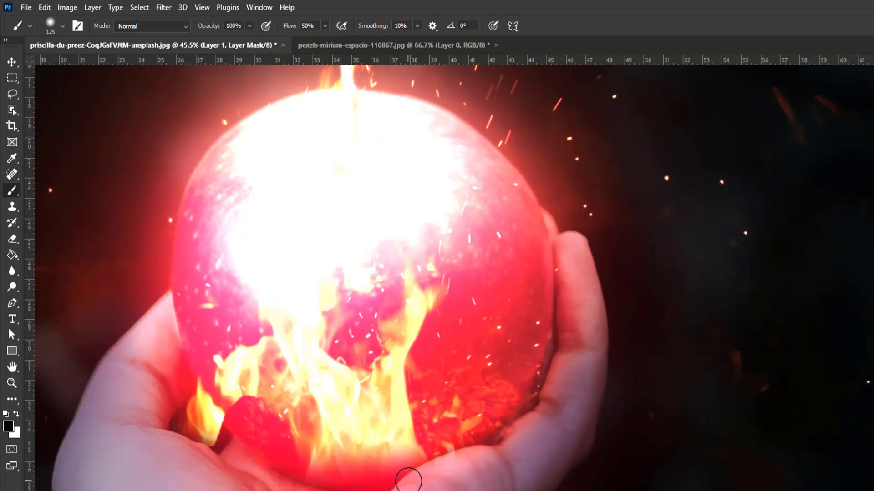
pyautogui.scroll(-5, 408, 480)
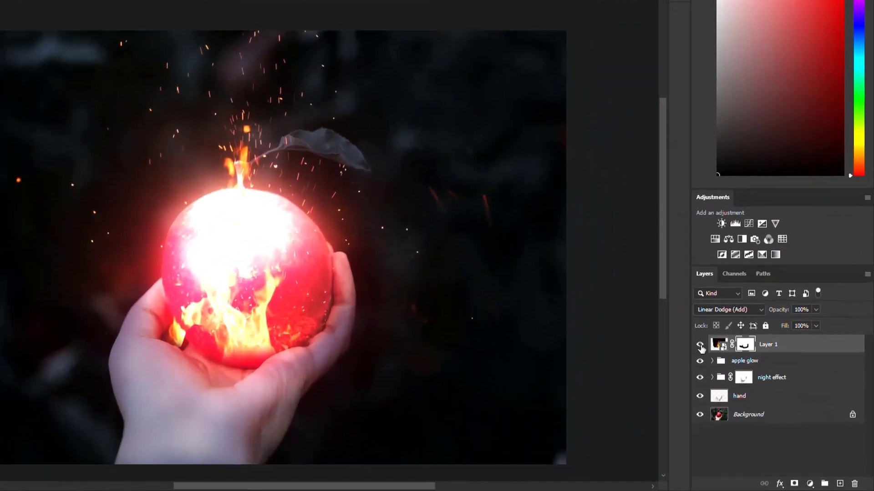
# - Load the hand layer's outline as a selection and add a Hue/Saturation adjustment layer above Layer 1
pyautogui.click(762, 391)
pyautogui.click(763, 391)
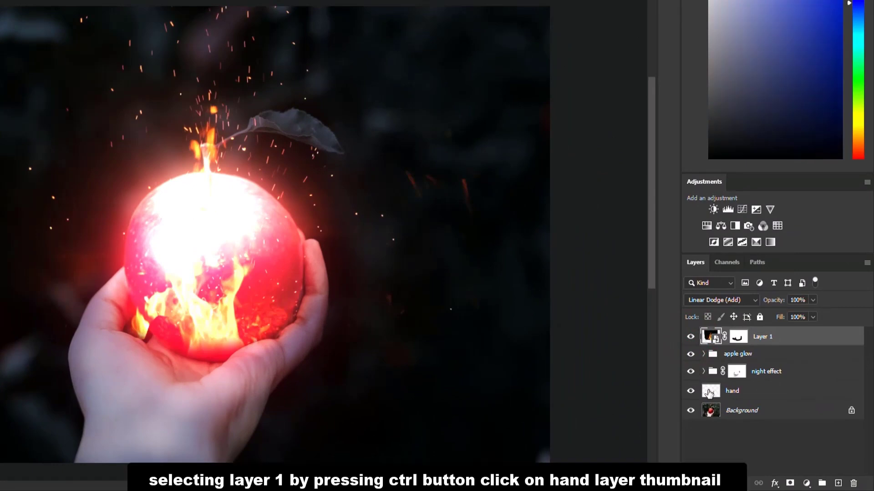
pyautogui.keyDown('ctrl'); pyautogui.click(711, 394); pyautogui.keyUp('ctrl')
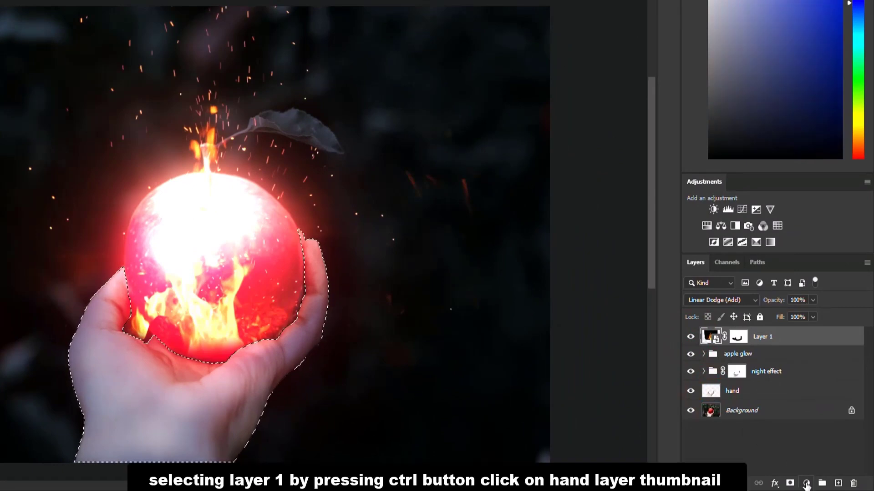
pyautogui.click(806, 483)
pyautogui.click(801, 365)
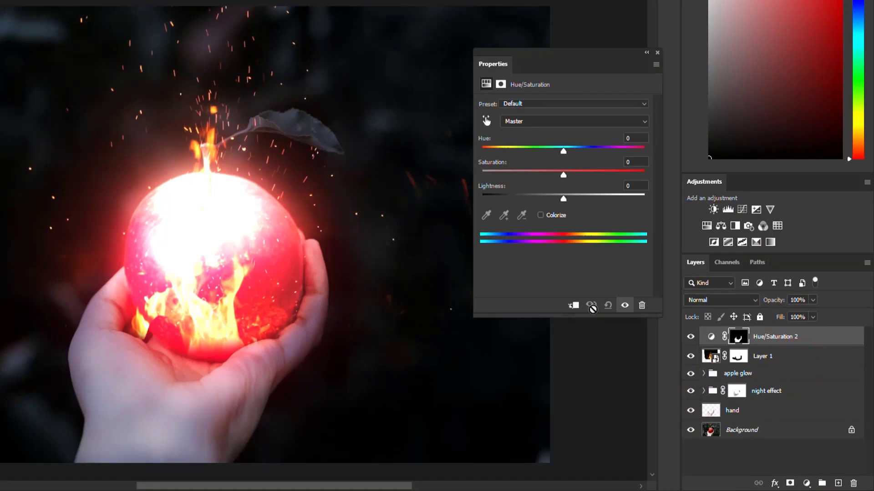
# - Colorize the hand with the Hue/Saturation adjustment using hue 17, saturation 68 and lightness -10
pyautogui.click(540, 215)
pyautogui.moveTo(523, 176); pyautogui.dragTo(489, 151)
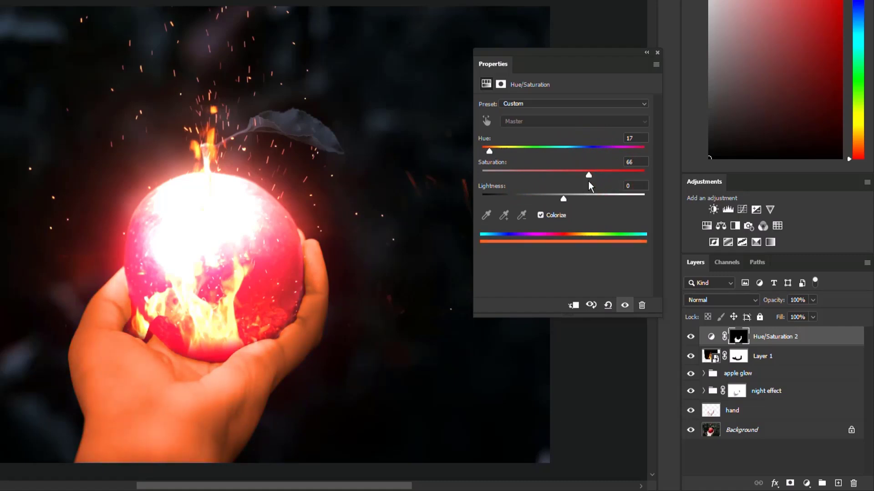
pyautogui.moveTo(563, 199); pyautogui.dragTo(598, 176)
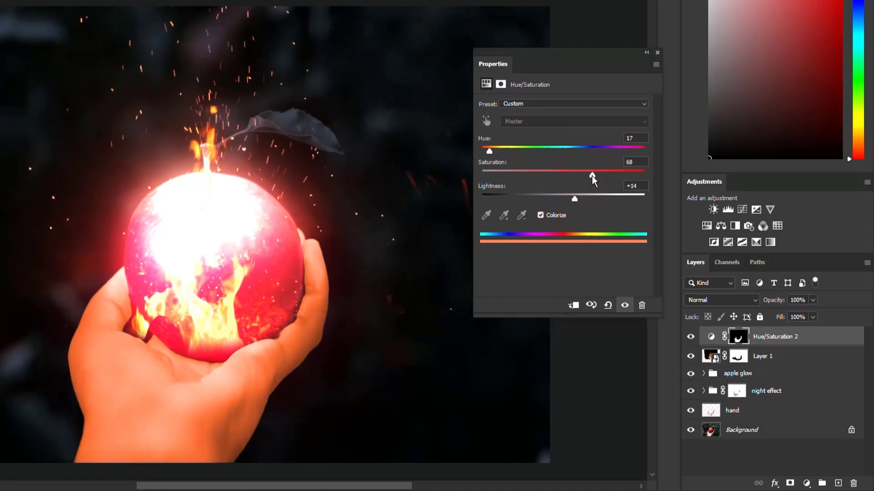
pyautogui.moveTo(489, 151); pyautogui.dragTo(489, 151)
pyautogui.moveTo(579, 198); pyautogui.dragTo(555, 196)
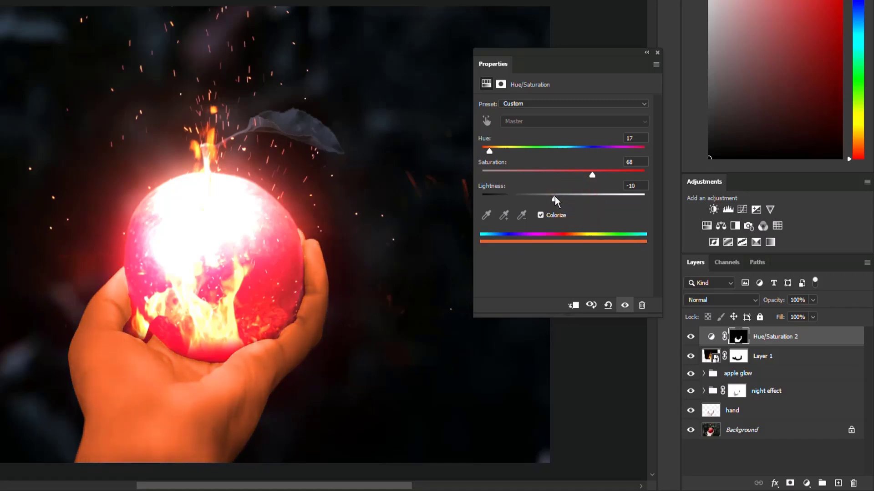
pyautogui.click(657, 53)
# - Raise the Underlying Layer shadow limit in the Hue/Saturation 2 layer's Blend If options, and toggle the layer's visibility to compare
pyautogui.rightClick(805, 336)
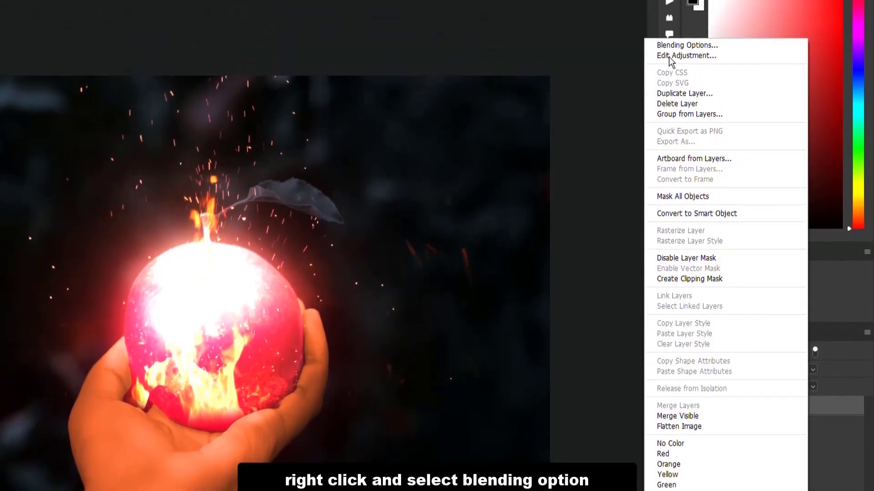
pyautogui.click(682, 30)
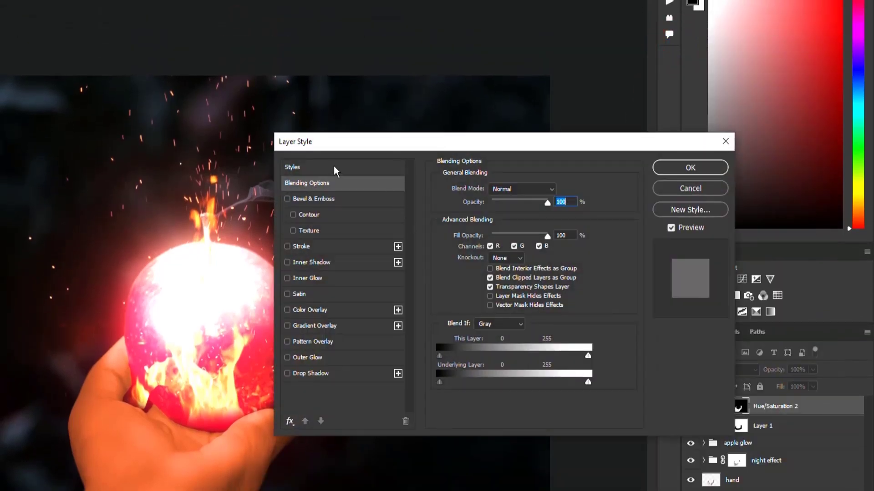
pyautogui.moveTo(362, 143); pyautogui.dragTo(413, 150)
pyautogui.moveTo(492, 391); pyautogui.dragTo(550, 387)
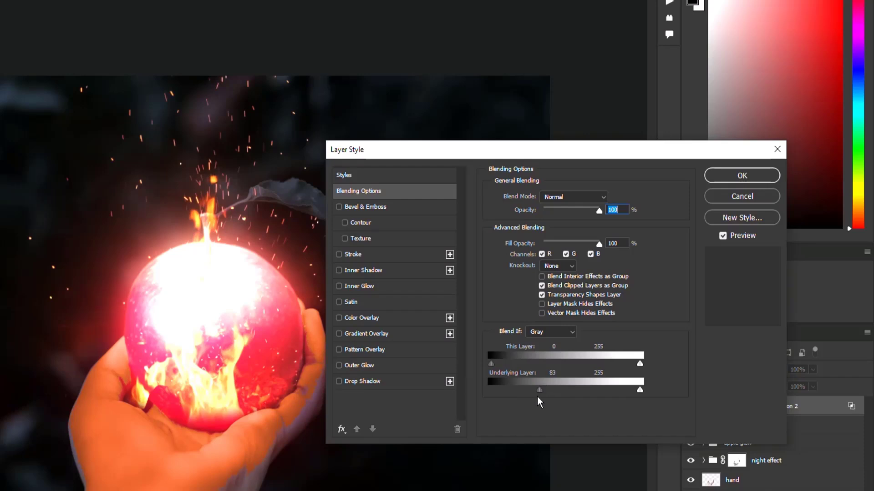
pyautogui.moveTo(536, 391); pyautogui.dragTo(554, 371)
pyautogui.click(750, 166)
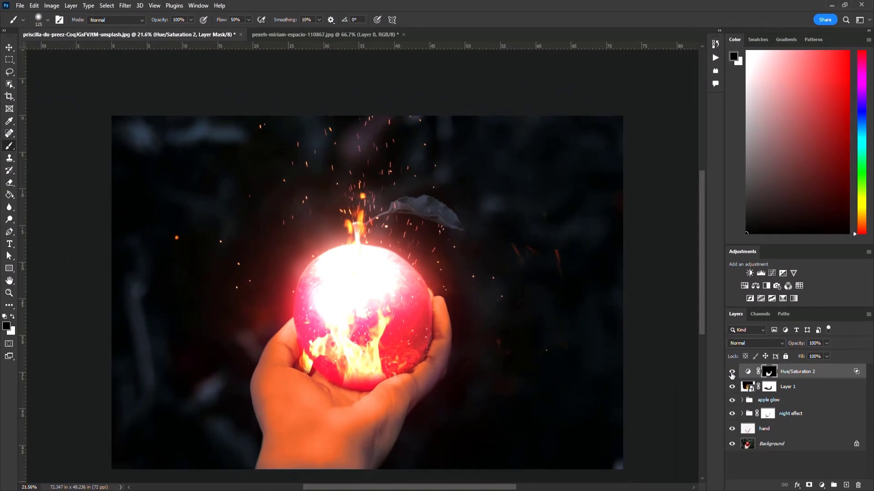
pyautogui.click(731, 374)
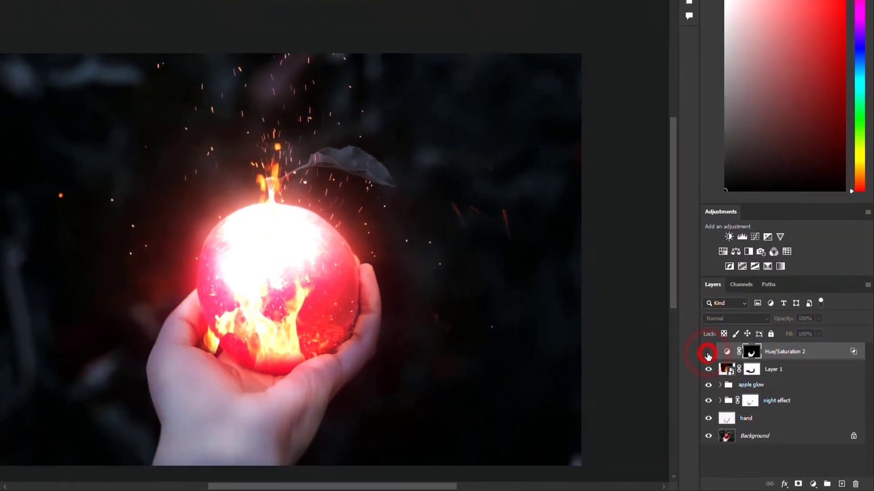
pyautogui.click(732, 374)
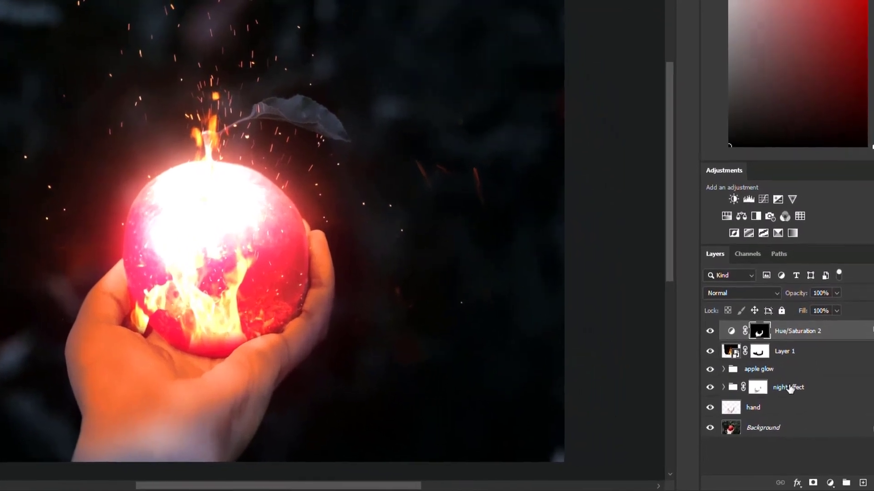
# - Add a Color Balance adjustment layer above Hue/Saturation 2 and shift its midtones to red +5 and toward blue
pyautogui.click(814, 365)
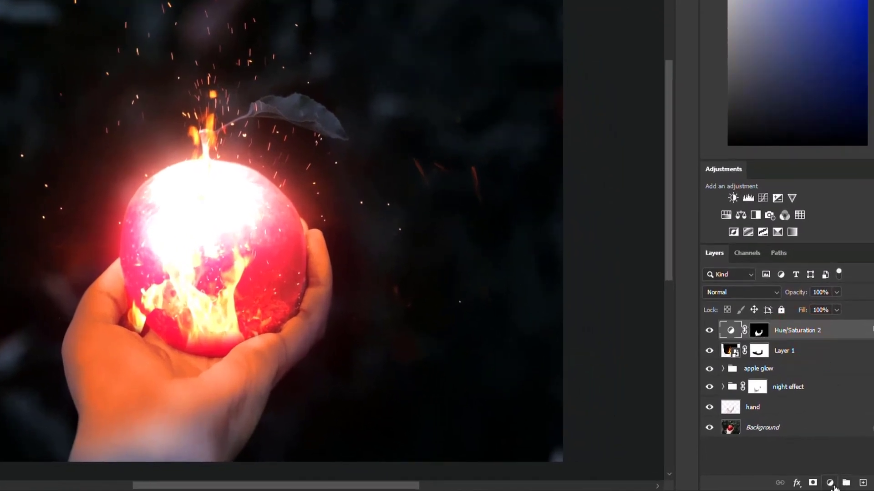
pyautogui.click(828, 484)
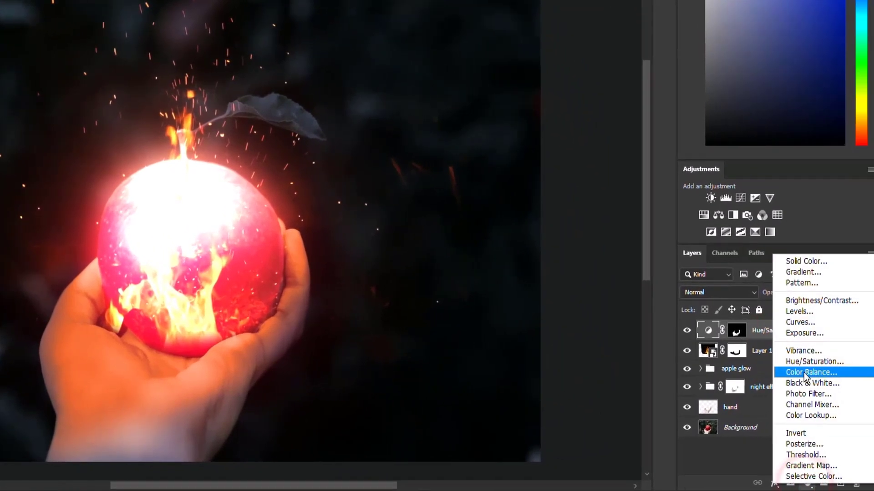
pyautogui.click(837, 367)
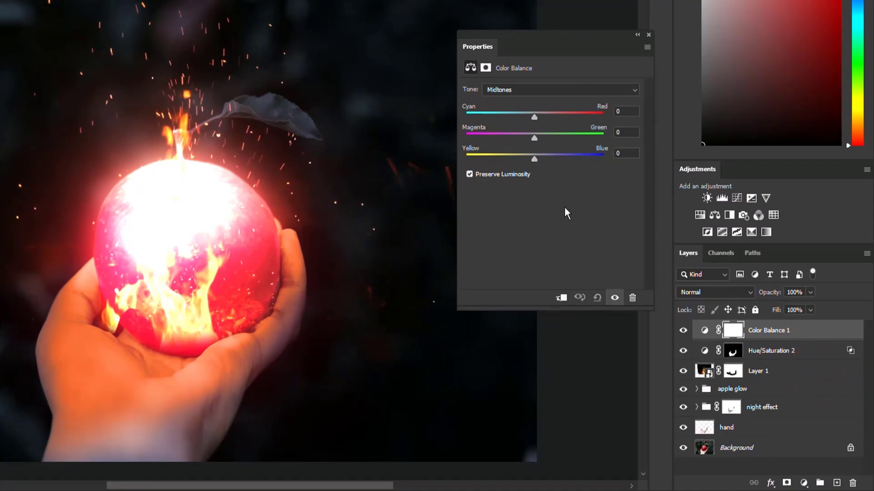
pyautogui.click(516, 89)
pyautogui.click(493, 109)
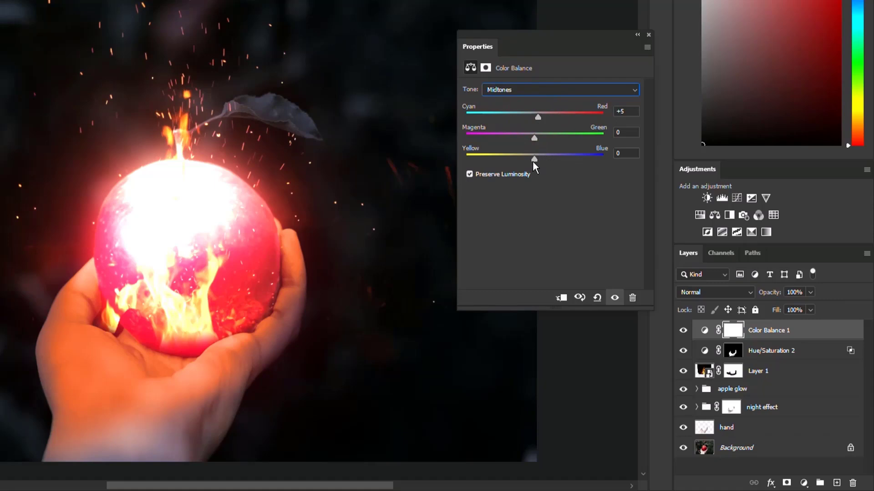
pyautogui.moveTo(534, 162); pyautogui.dragTo(548, 163)
# - Set the Color Balance highlights to red +10 and yellow-blue -30, and toggle the layer's visibility to compare
pyautogui.click(517, 89)
pyautogui.click(509, 119)
pyautogui.moveTo(535, 117); pyautogui.dragTo(542, 118)
pyautogui.moveTo(534, 159); pyautogui.dragTo(517, 161)
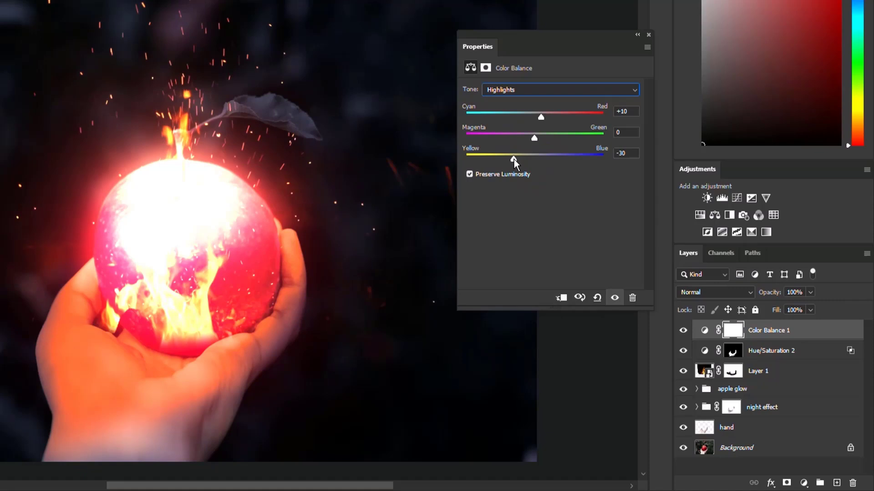
pyautogui.click(648, 33)
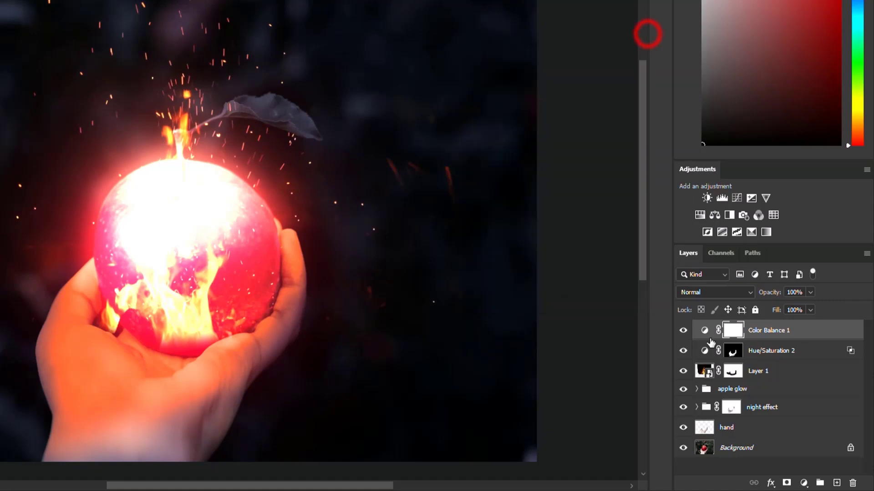
pyautogui.click(683, 331)
pyautogui.click(683, 331)
pyautogui.click(683, 330)
pyautogui.click(683, 330)
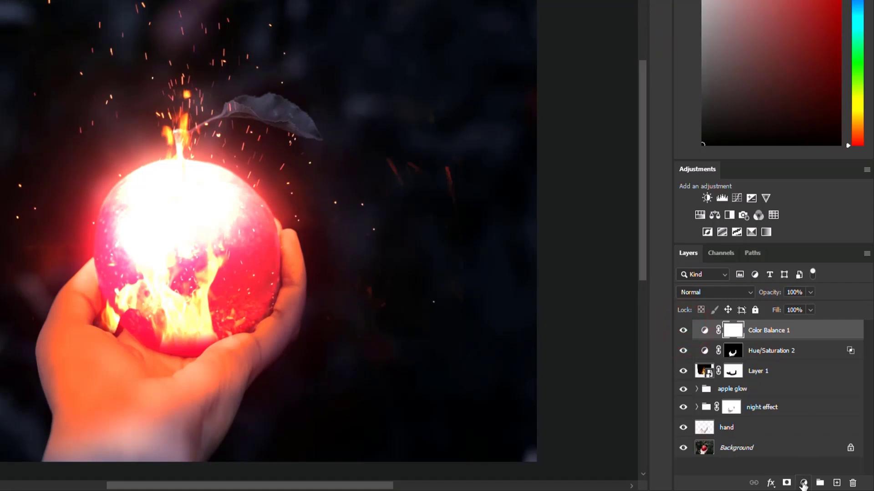
# - Add a Selective Color adjustment layer above Color Balance 1 and set cyan in the Reds to -51%
pyautogui.click(803, 483)
pyautogui.click(812, 473)
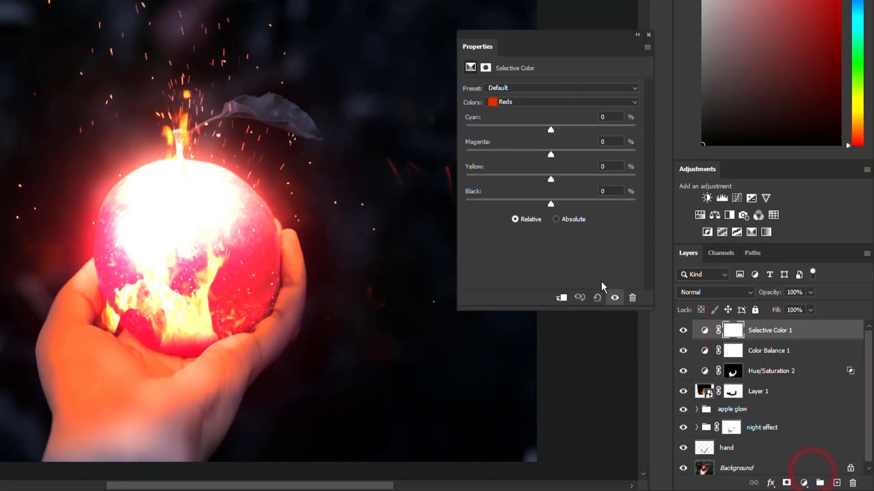
pyautogui.click(521, 103)
pyautogui.click(509, 110)
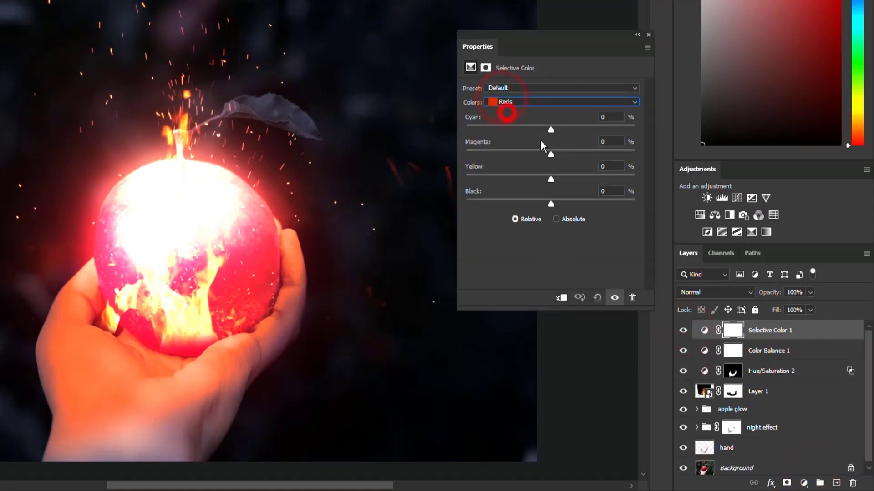
pyautogui.moveTo(550, 130); pyautogui.dragTo(507, 130)
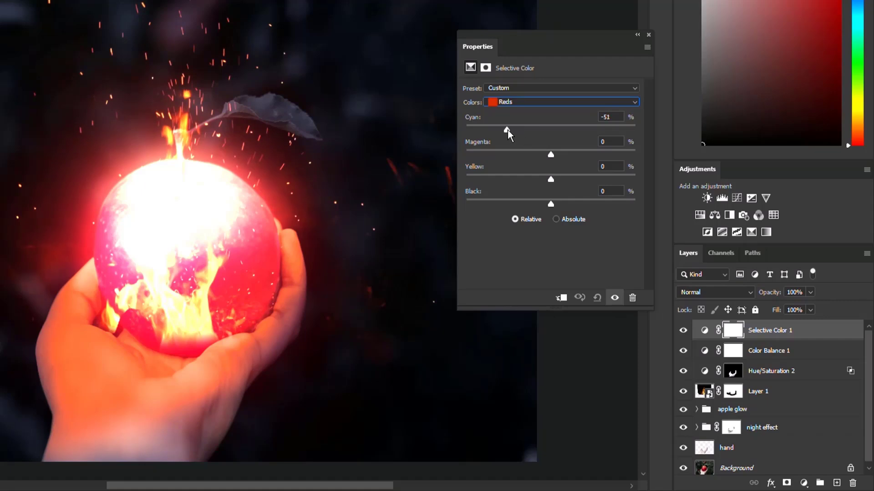
# - Set black in the Selective Color Neutrals to +3%, and toggle the layer's visibility to compare
pyautogui.click(521, 101)
pyautogui.click(517, 181)
pyautogui.moveTo(551, 204); pyautogui.dragTo(554, 203)
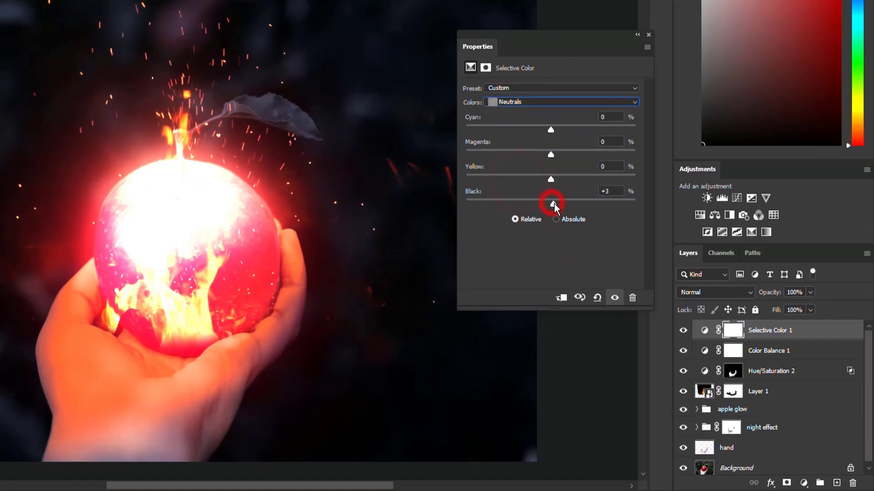
pyautogui.click(648, 34)
pyautogui.click(683, 331)
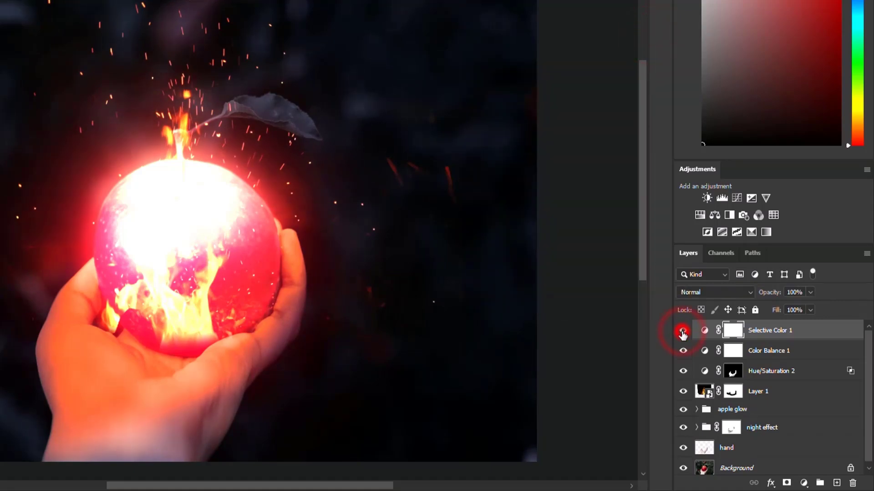
# - Add a Curves adjustment layer above Selective Color 1 and enlarge its settings area to expose the input and output values
pyautogui.click(804, 483)
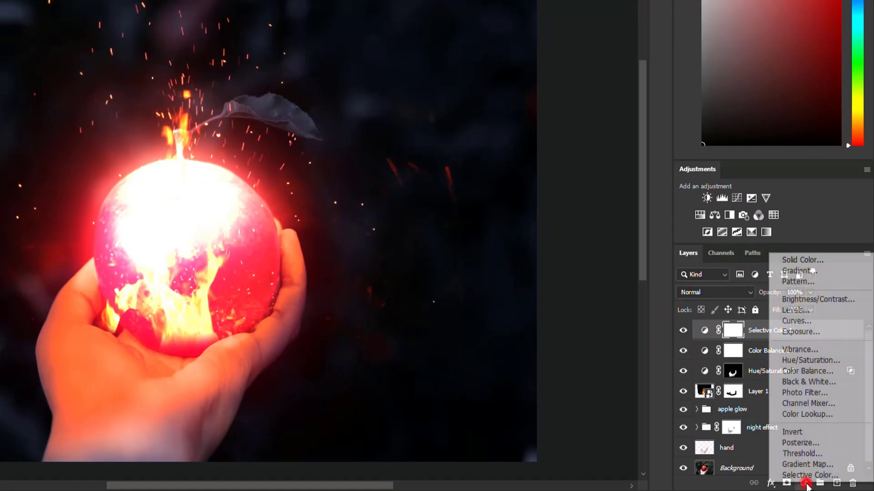
pyautogui.click(796, 321)
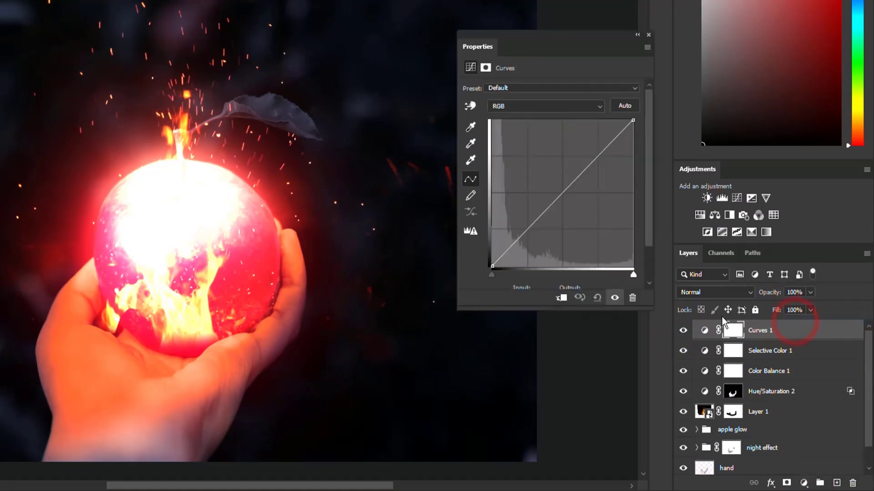
pyautogui.click(495, 262)
pyautogui.click(537, 287)
pyautogui.moveTo(544, 309); pyautogui.dragTo(548, 368)
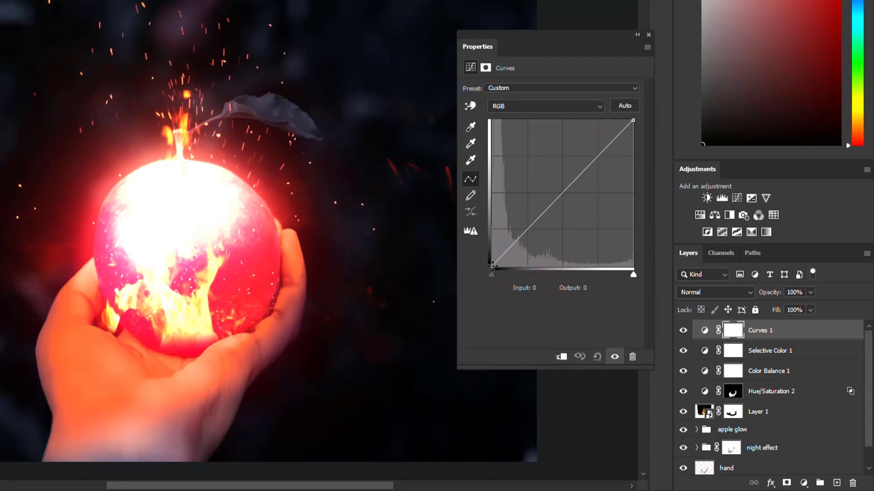
# - Set the RGB curve's shadow point to input 15 and output 15, and toggle the Curves layer's visibility to compare
pyautogui.click(494, 265)
pyautogui.click(544, 288)
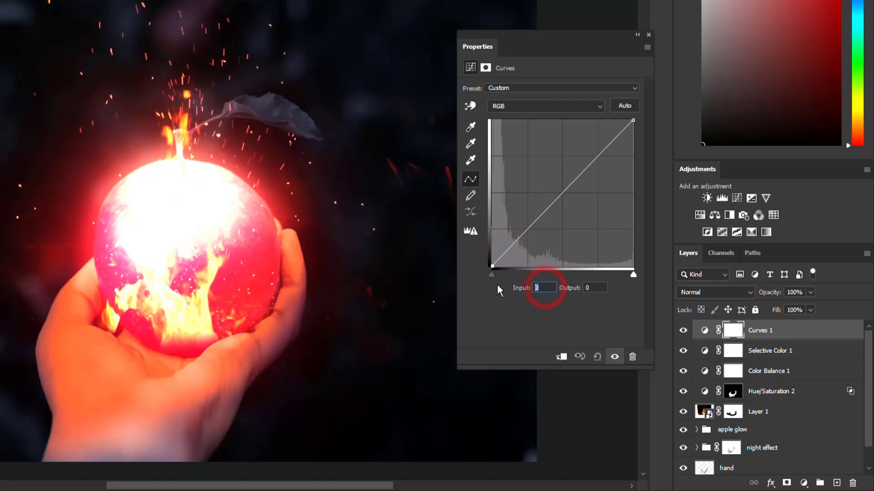
pyautogui.write('15')
pyautogui.click(595, 288)
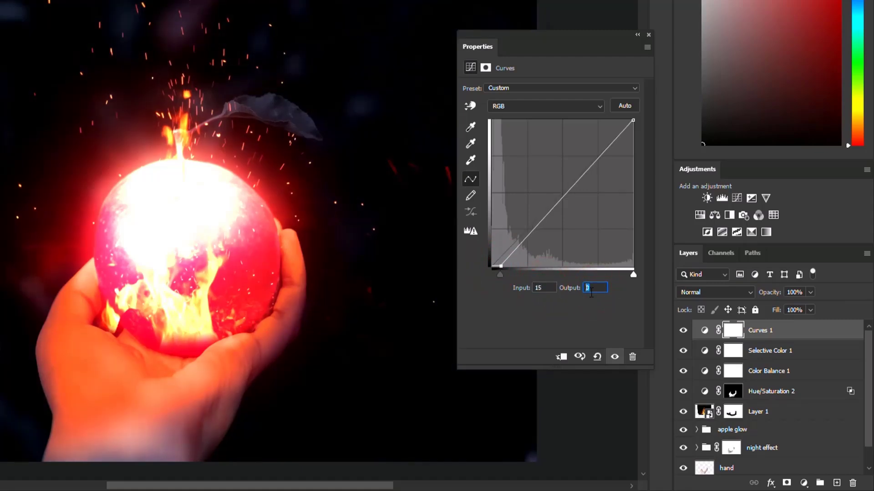
pyautogui.write('15')
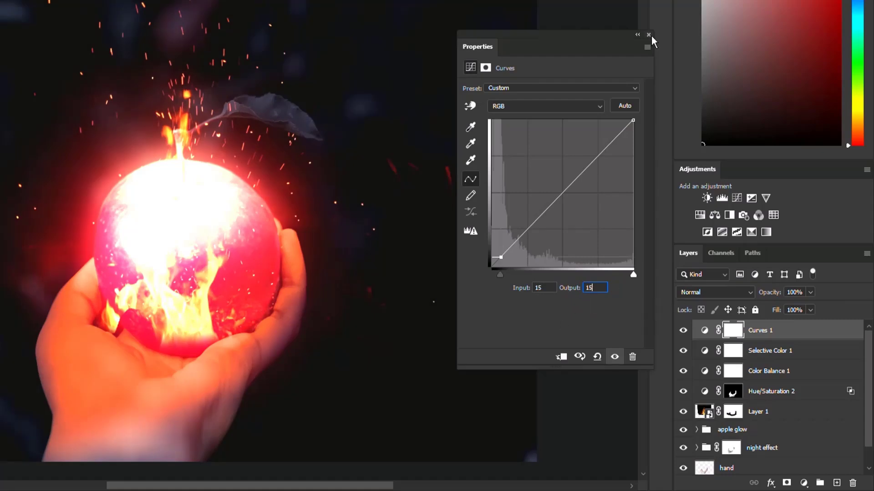
pyautogui.click(649, 34)
pyautogui.click(682, 331)
pyautogui.click(682, 331)
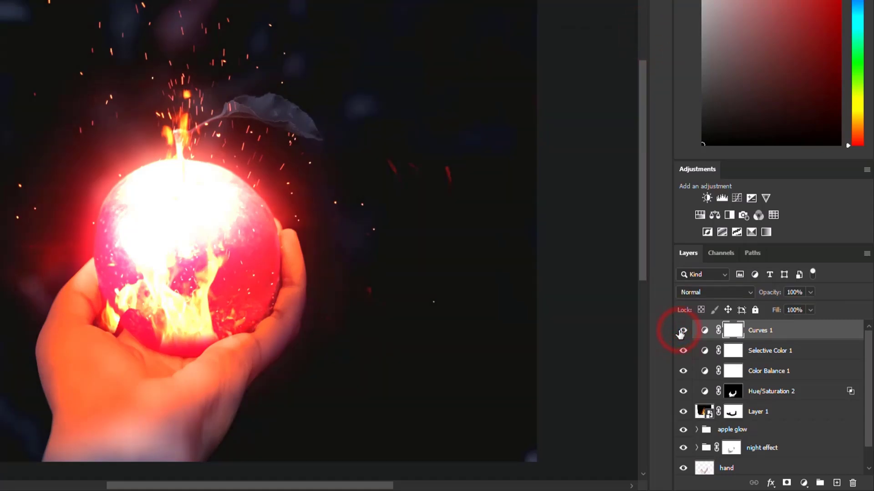
# - Compare the finished composite with the original photo by showing the Background layer alone and restoring all layers
pyautogui.scroll(-1, 752, 413)
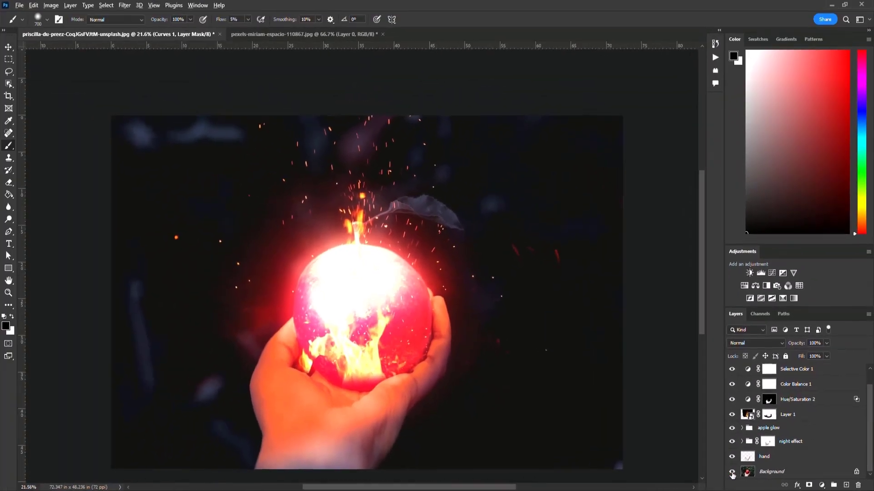
pyautogui.keyDown('alt'); pyautogui.click(732, 474); pyautogui.keyUp('alt')
pyautogui.keyDown('alt'); pyautogui.click(731, 474); pyautogui.keyUp('alt')
pyautogui.keyDown('alt'); pyautogui.click(731, 474); pyautogui.keyUp('alt')
pyautogui.keyDown('alt'); pyautogui.click(731, 474); pyautogui.keyUp('alt')
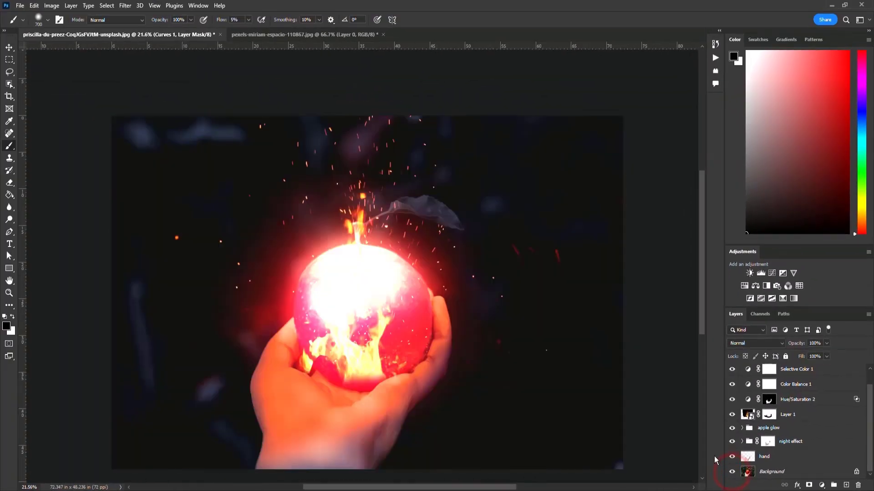